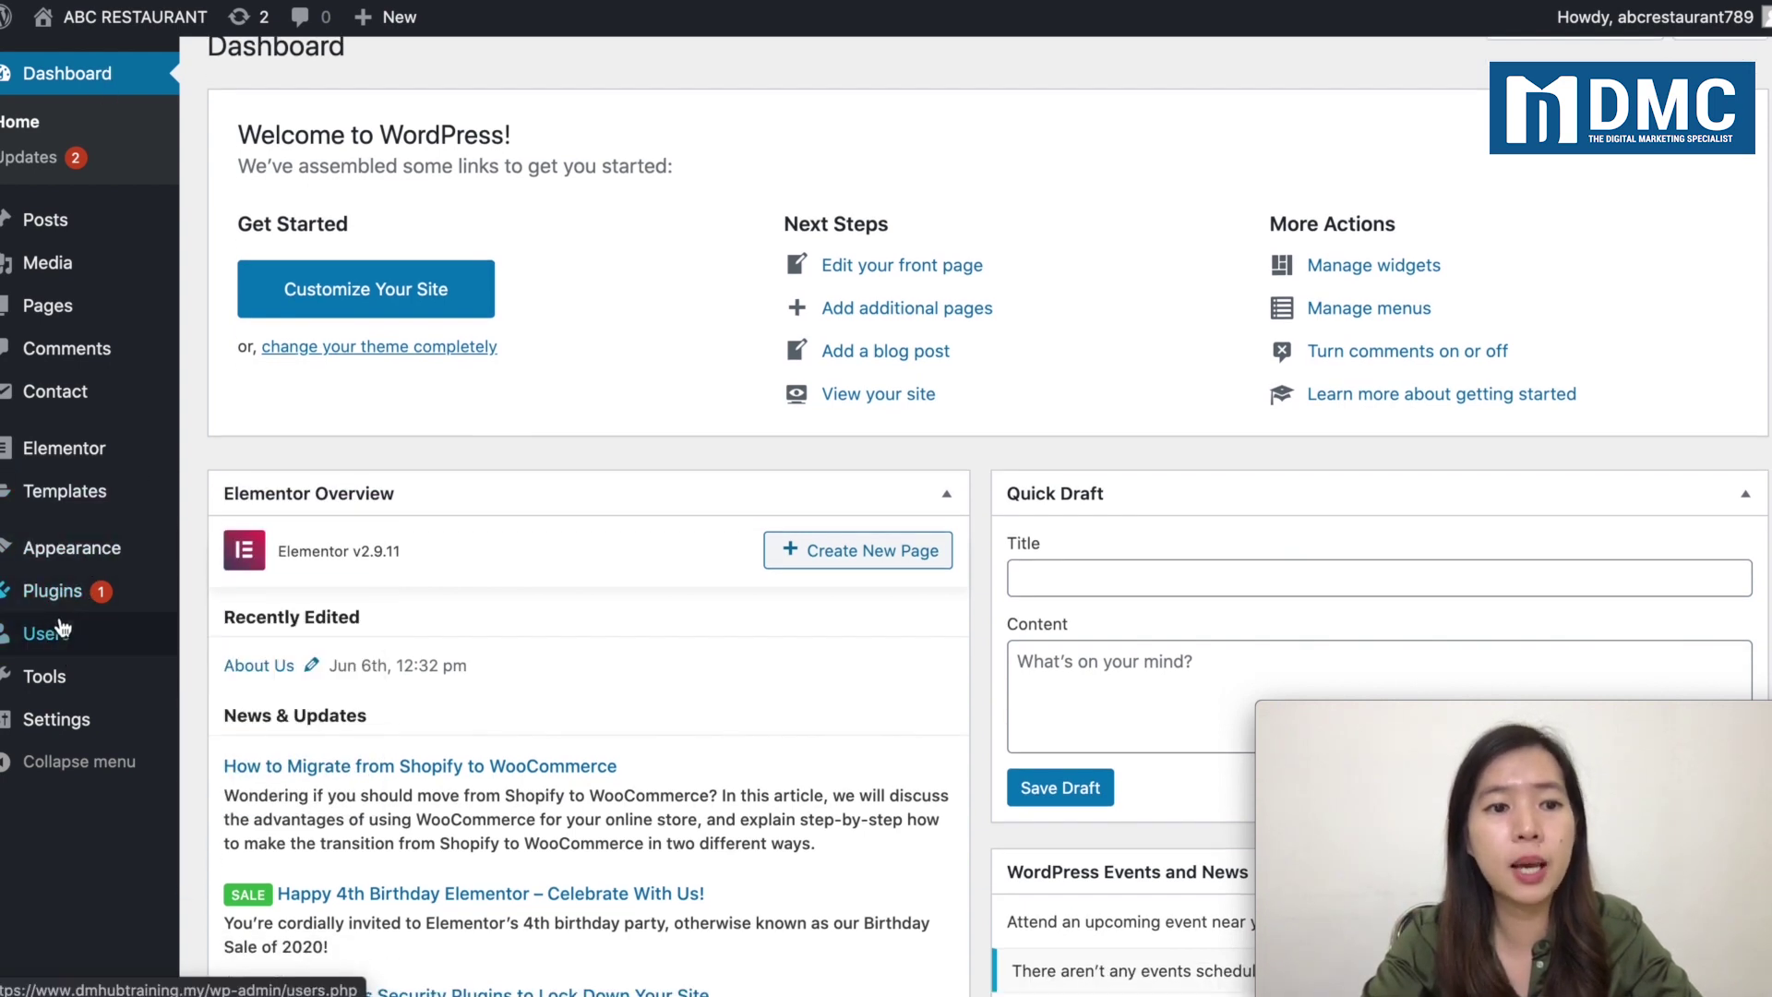
Step: Reveal the Users submenu in the Dashboard's admin sidebar
{"action": "mouse_move", "coordinate": [61, 637]}
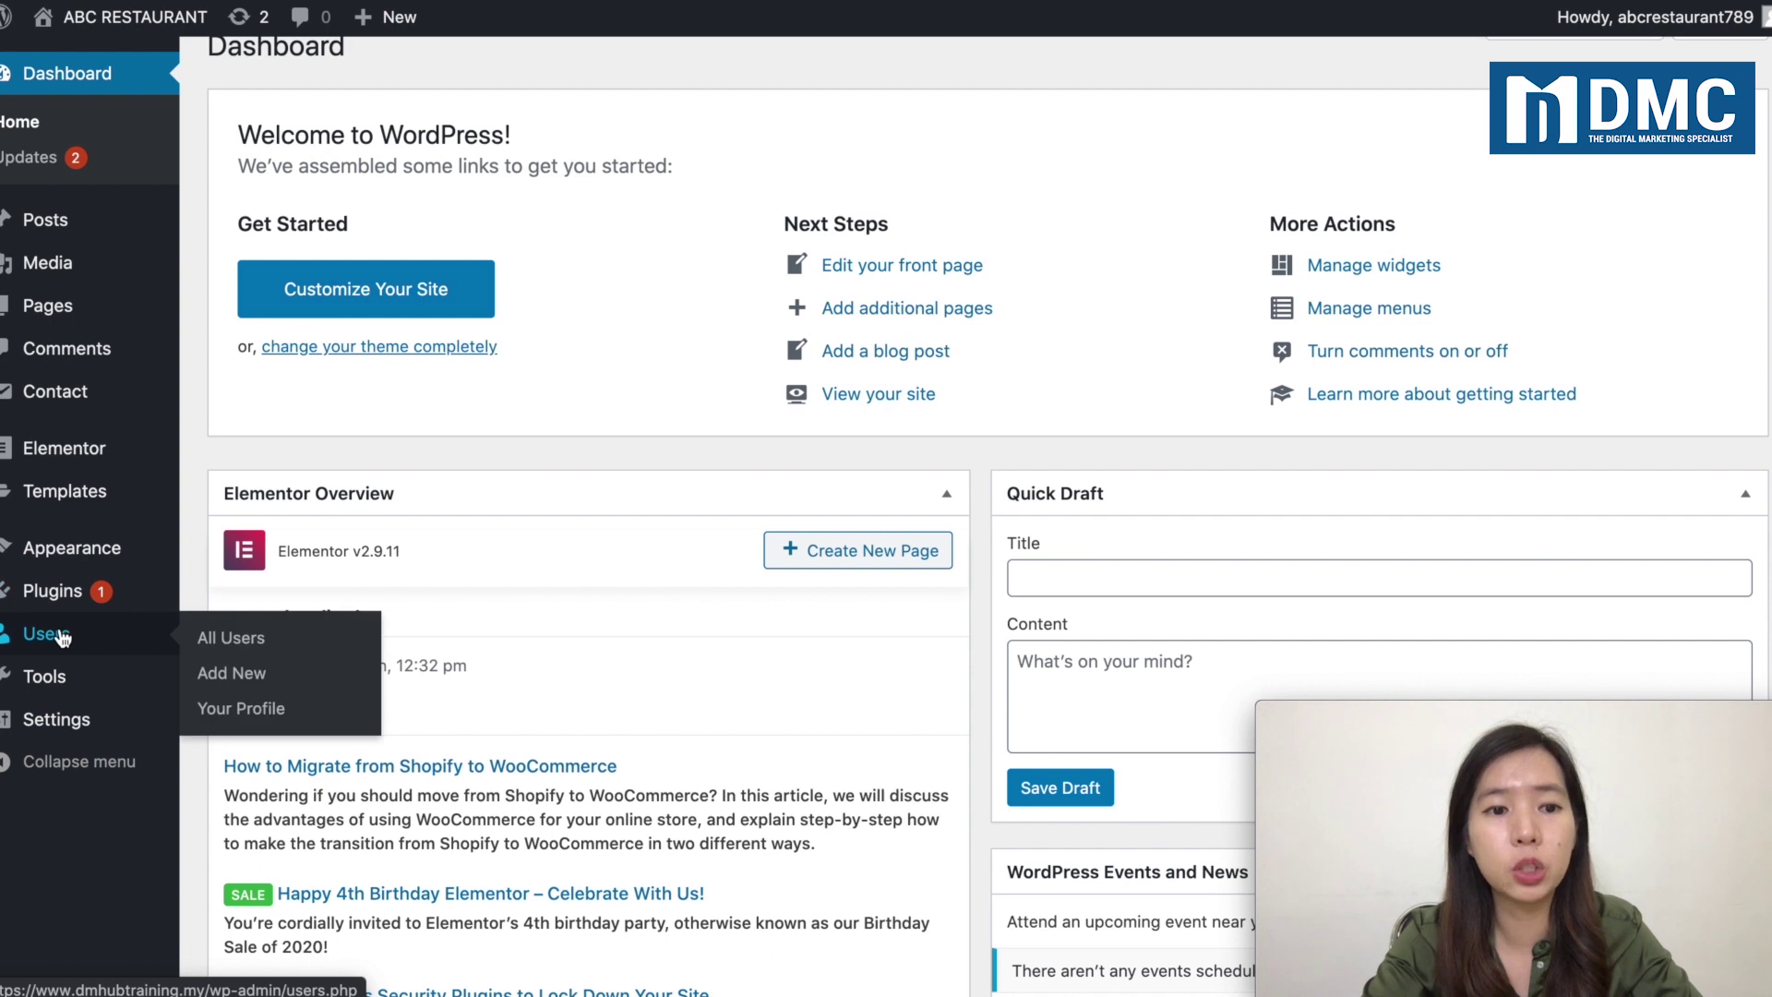
Step: Open the Add New User form and check the roles listed in the Role dropdown
{"action": "left_click", "coordinate": [235, 686]}
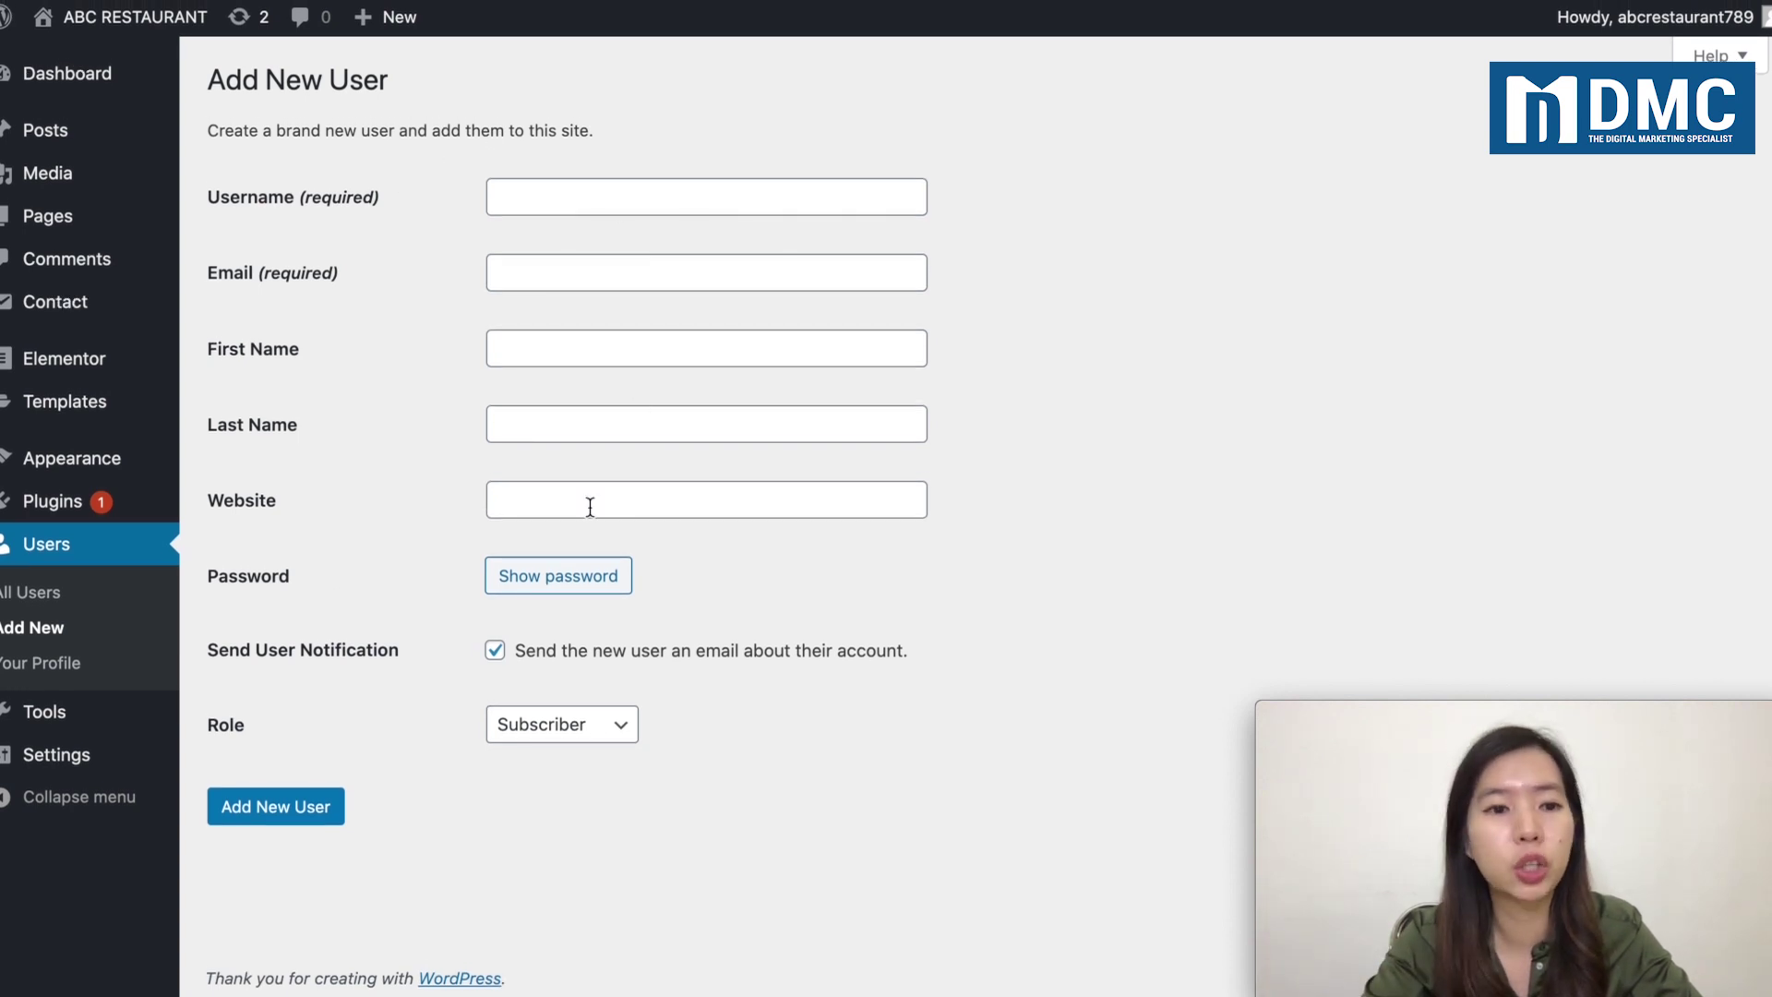
{"action": "left_click", "coordinate": [512, 735]}
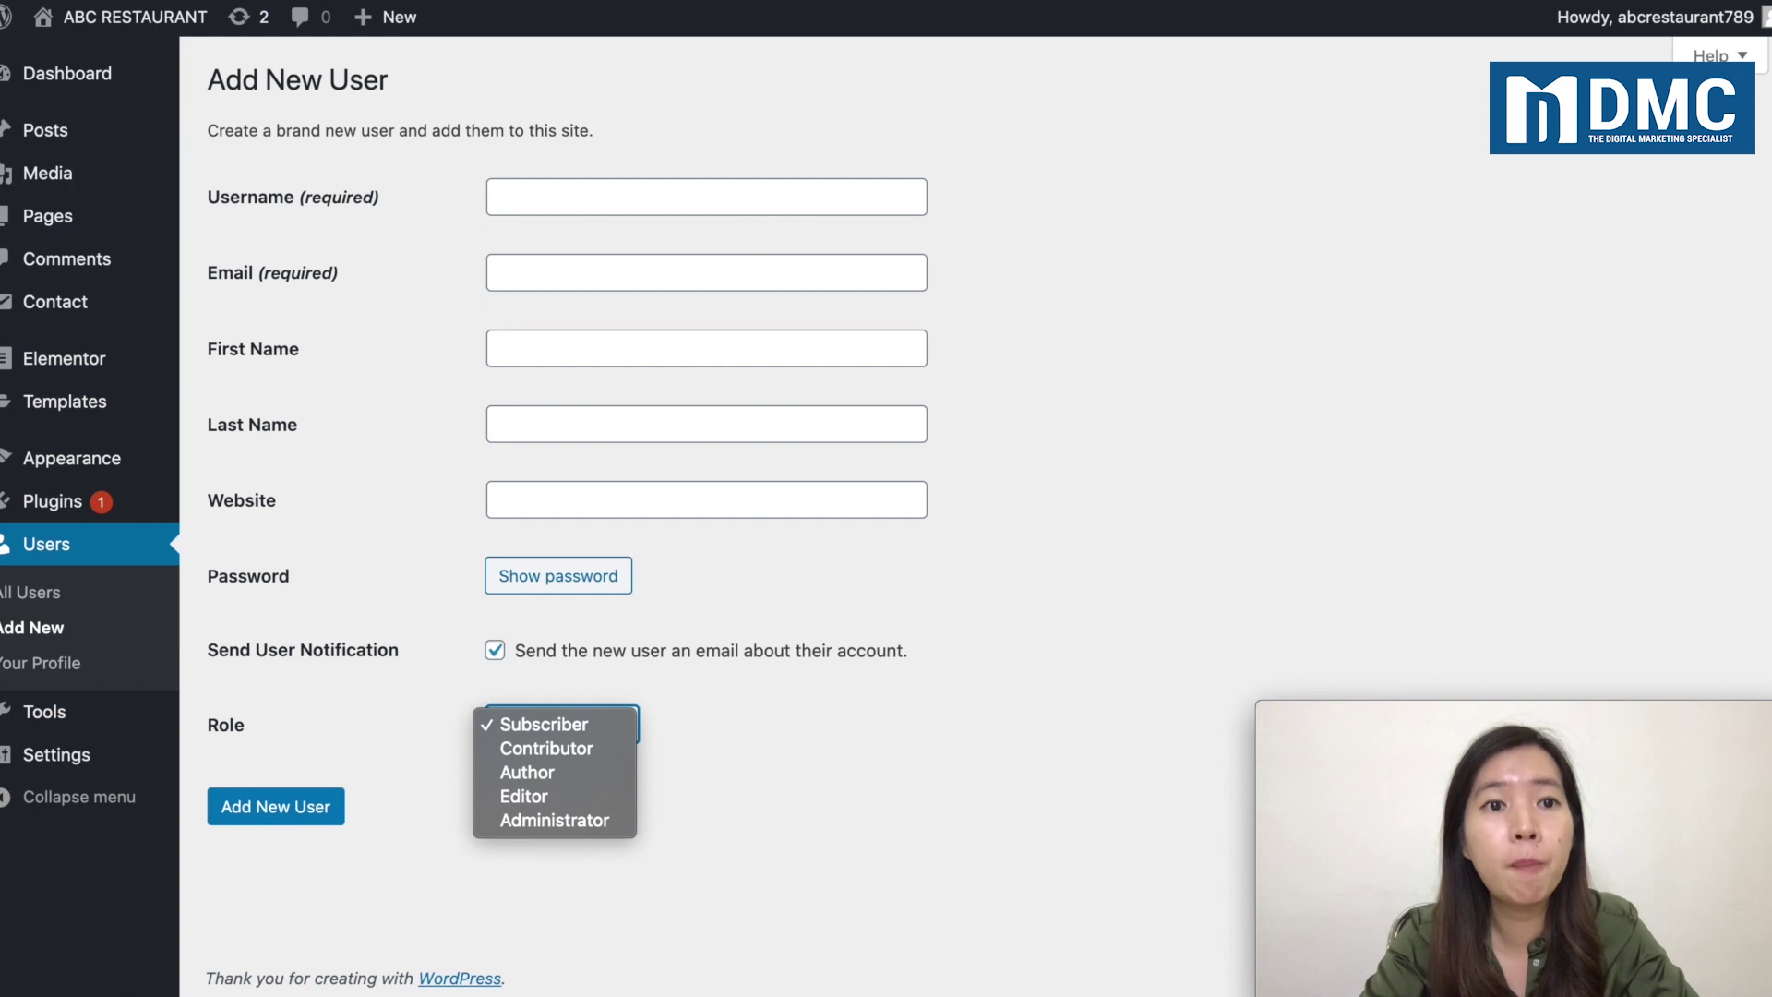
{"action": "key", "text": "Escape"}
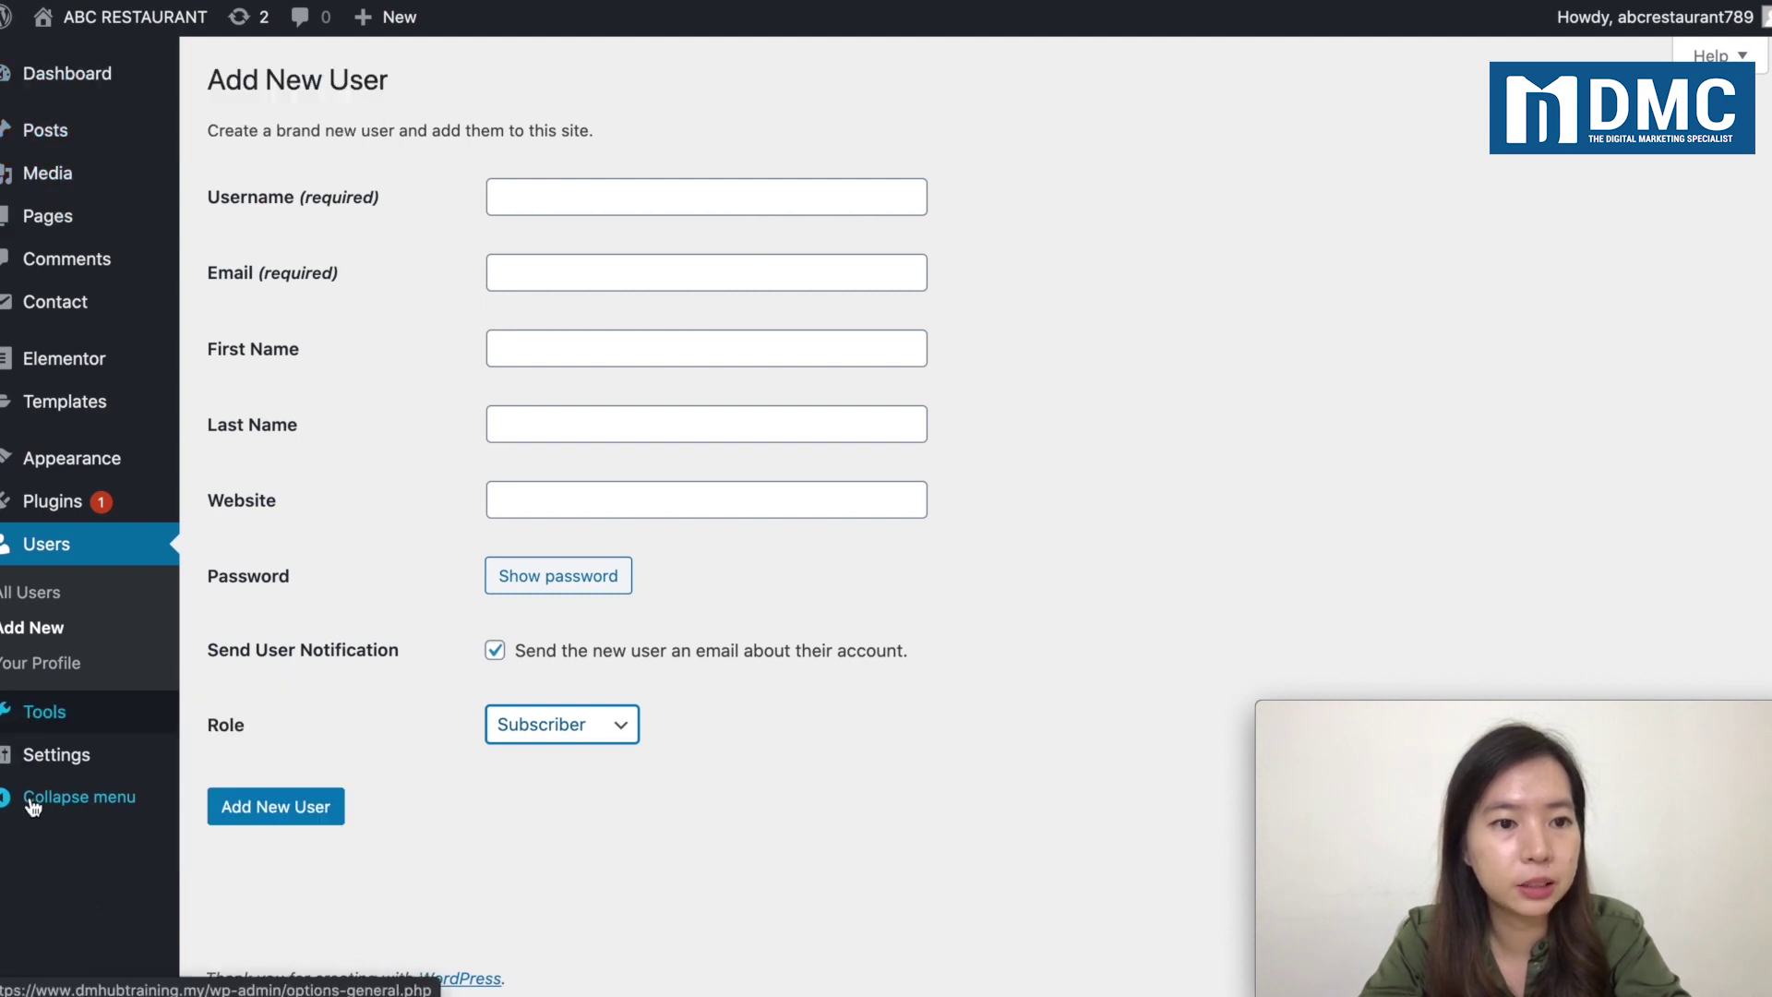
Step: Enter the new user's username and last name, then reveal a suggested strong password
{"action": "mouse_move", "coordinate": [128, 503]}
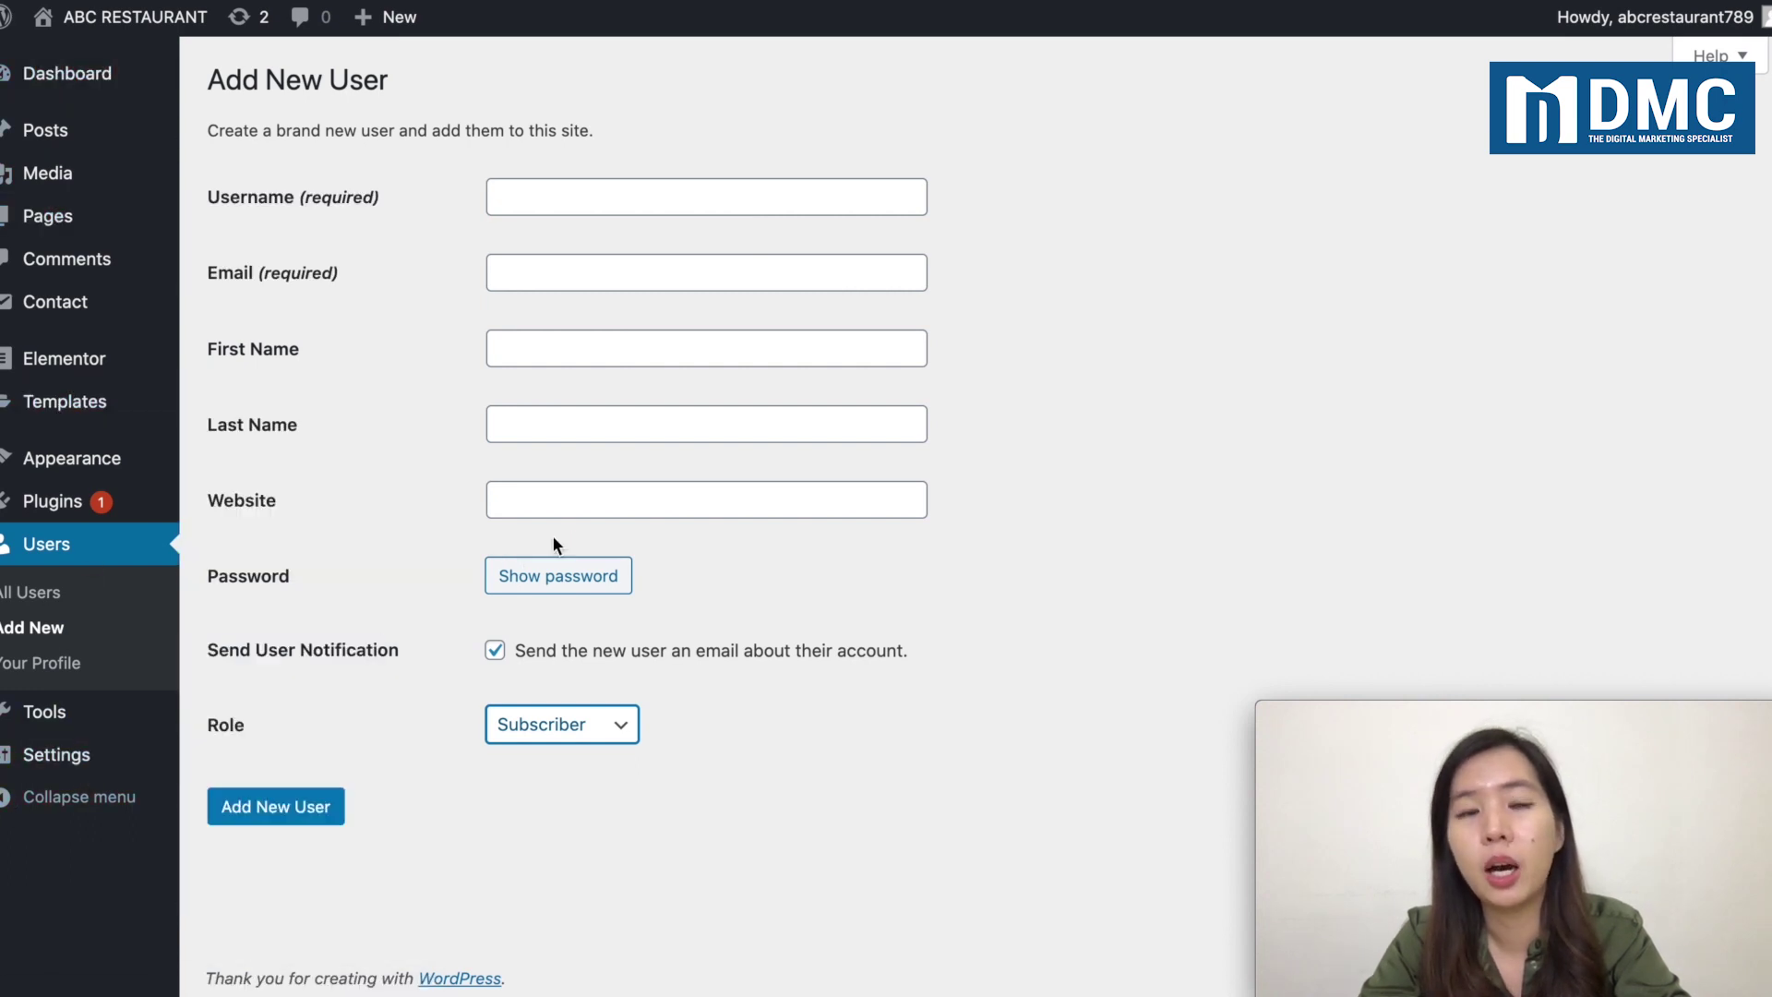
{"action": "left_click", "coordinate": [556, 194]}
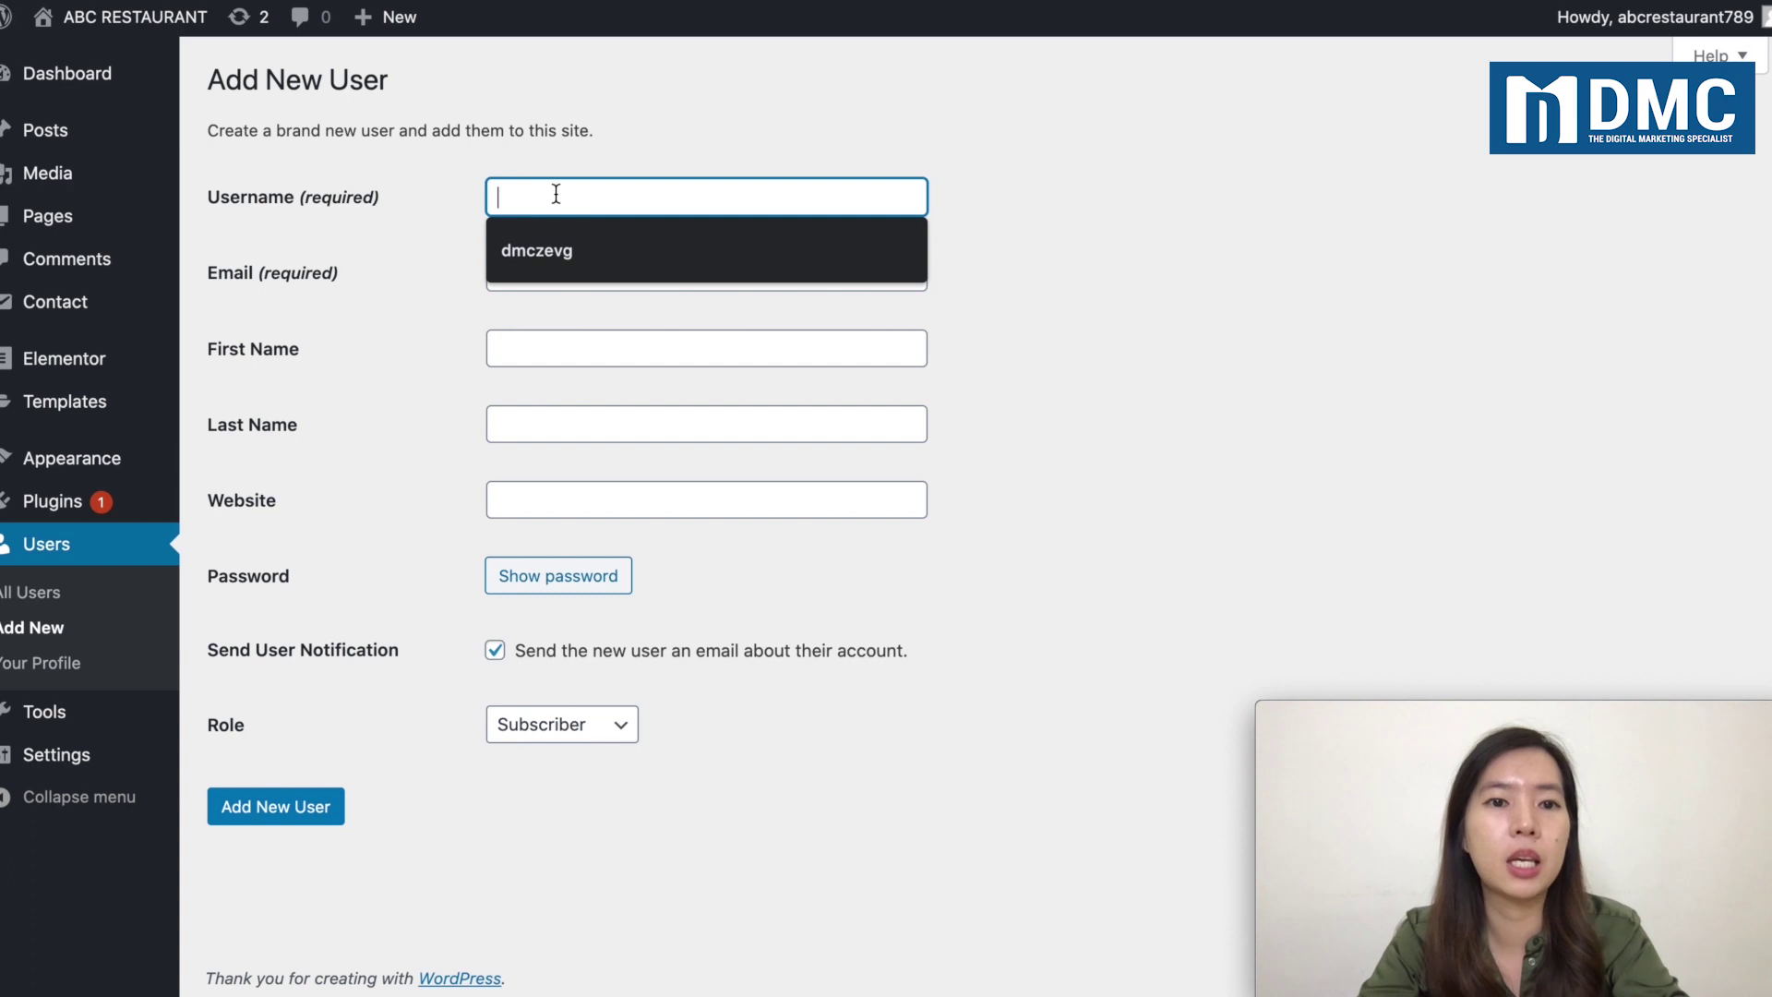
{"action": "left_click", "coordinate": [554, 168]}
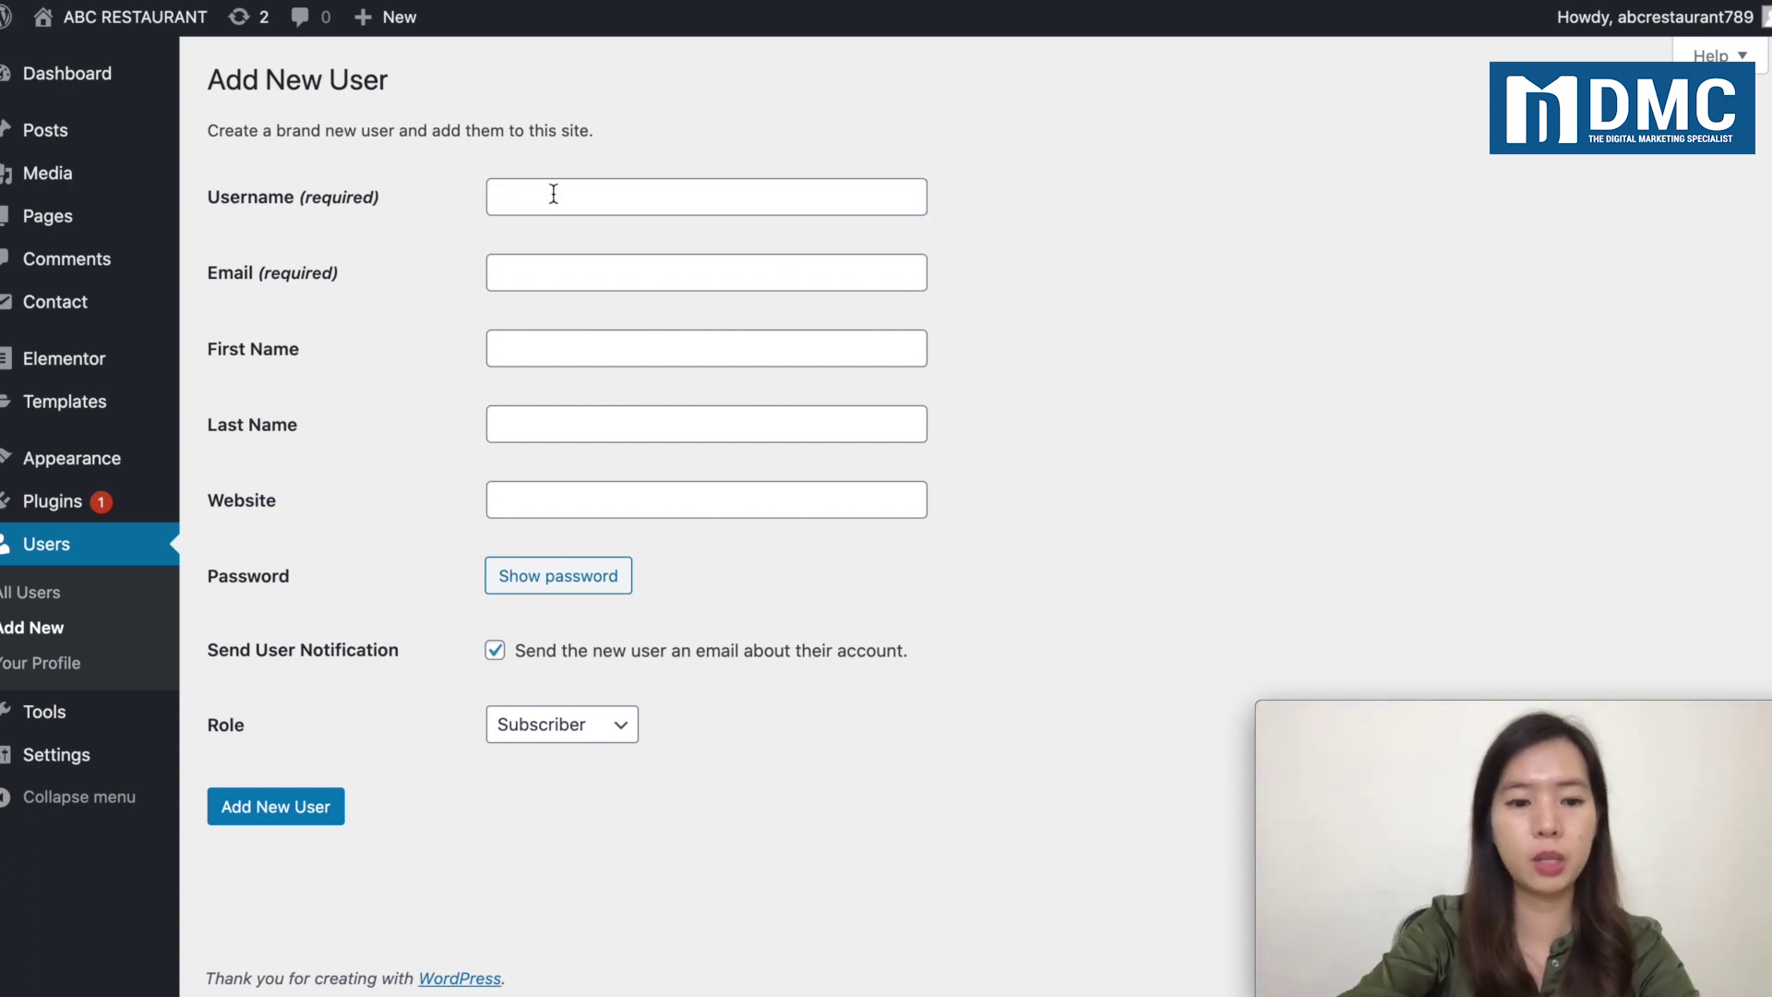
{"action": "left_click", "coordinate": [554, 194]}
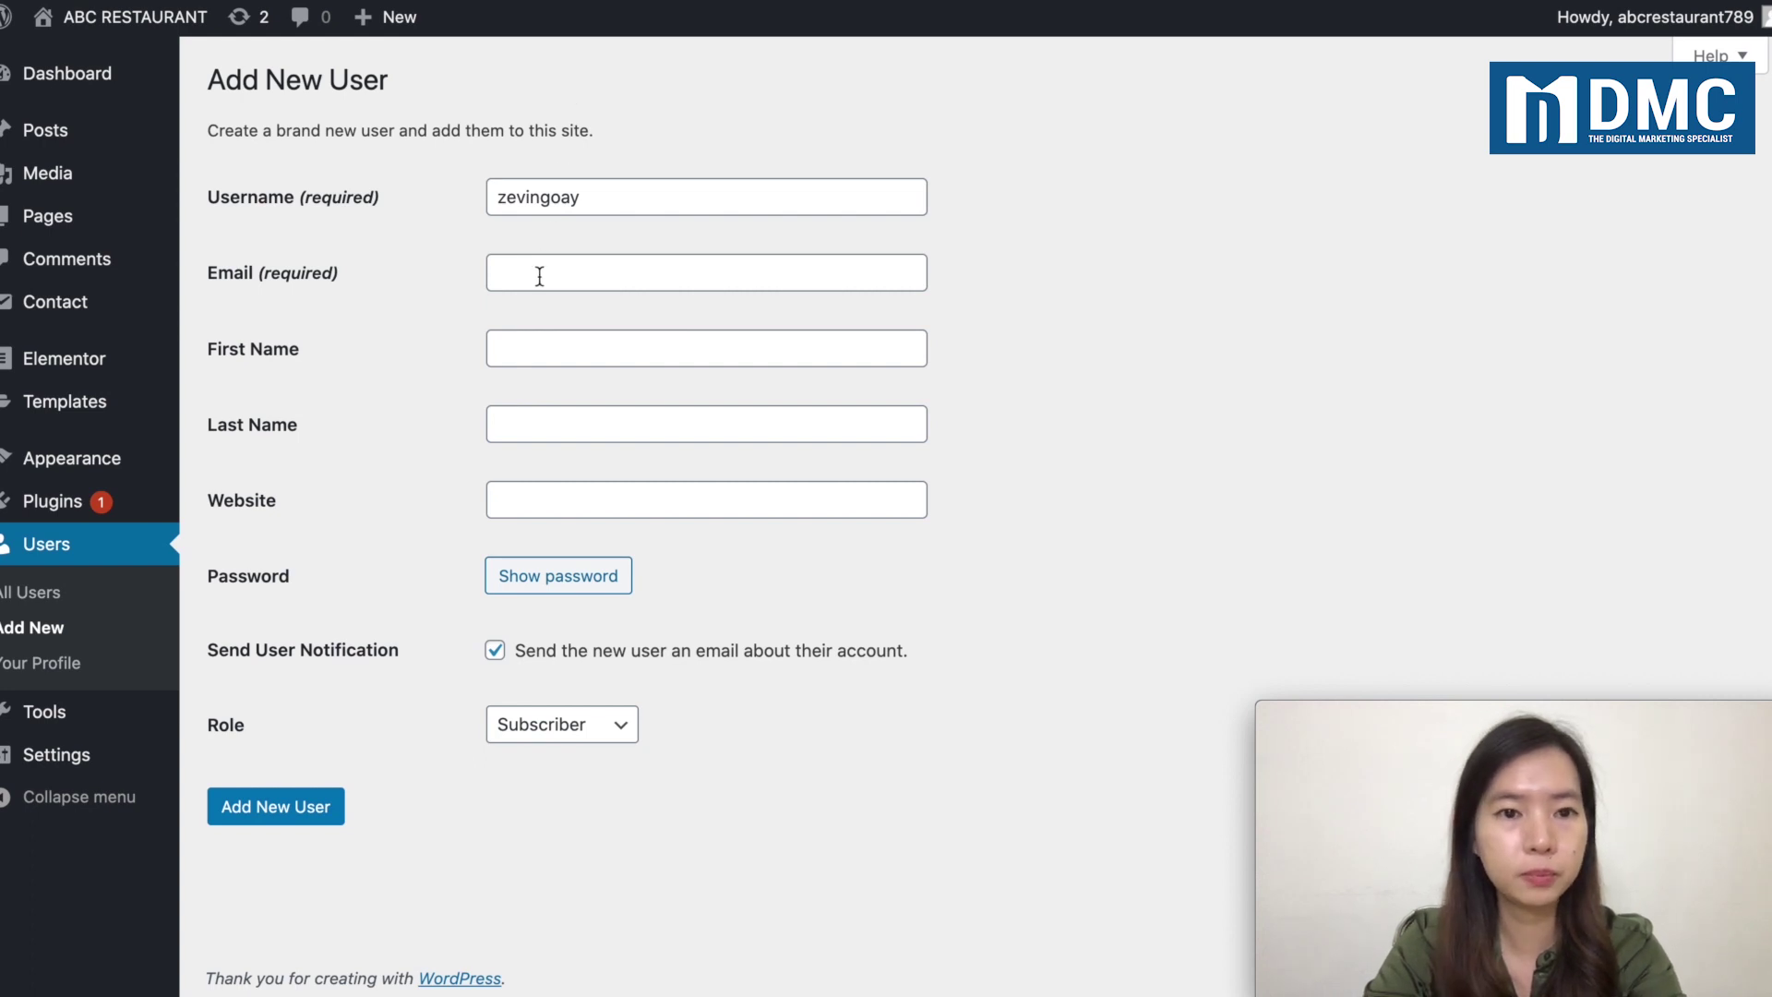
{"action": "left_click", "coordinate": [565, 412]}
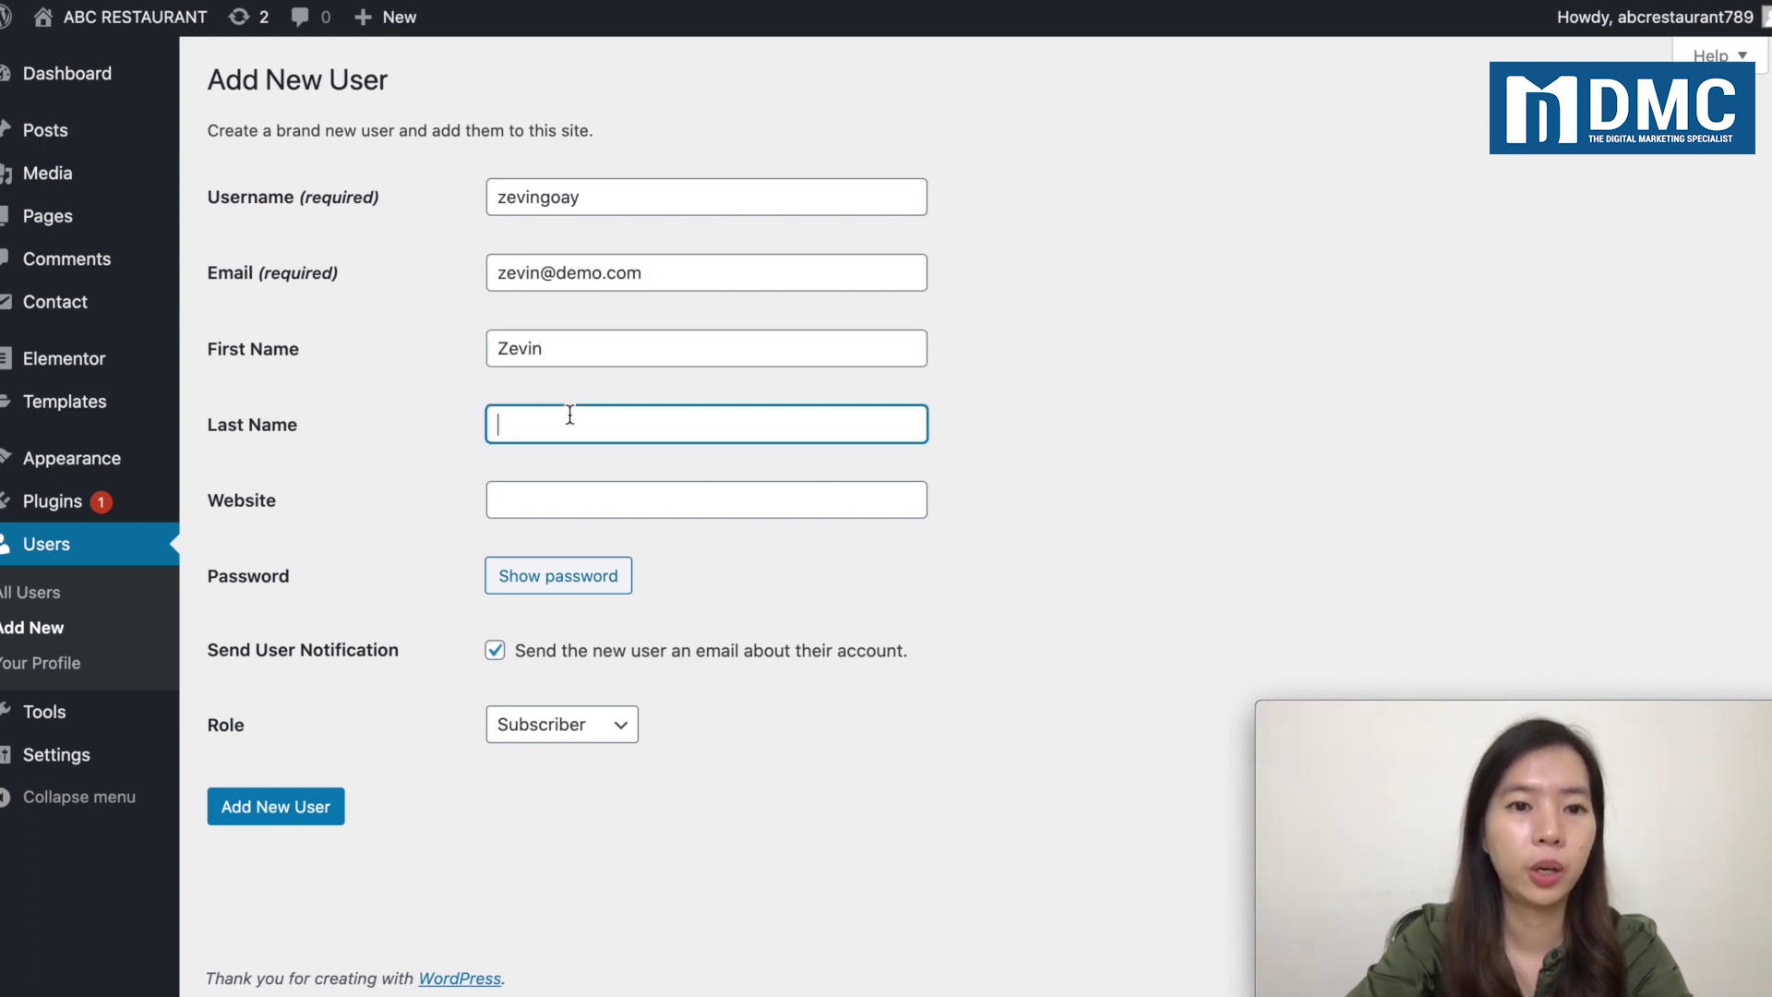
{"action": "type", "text": "G"}
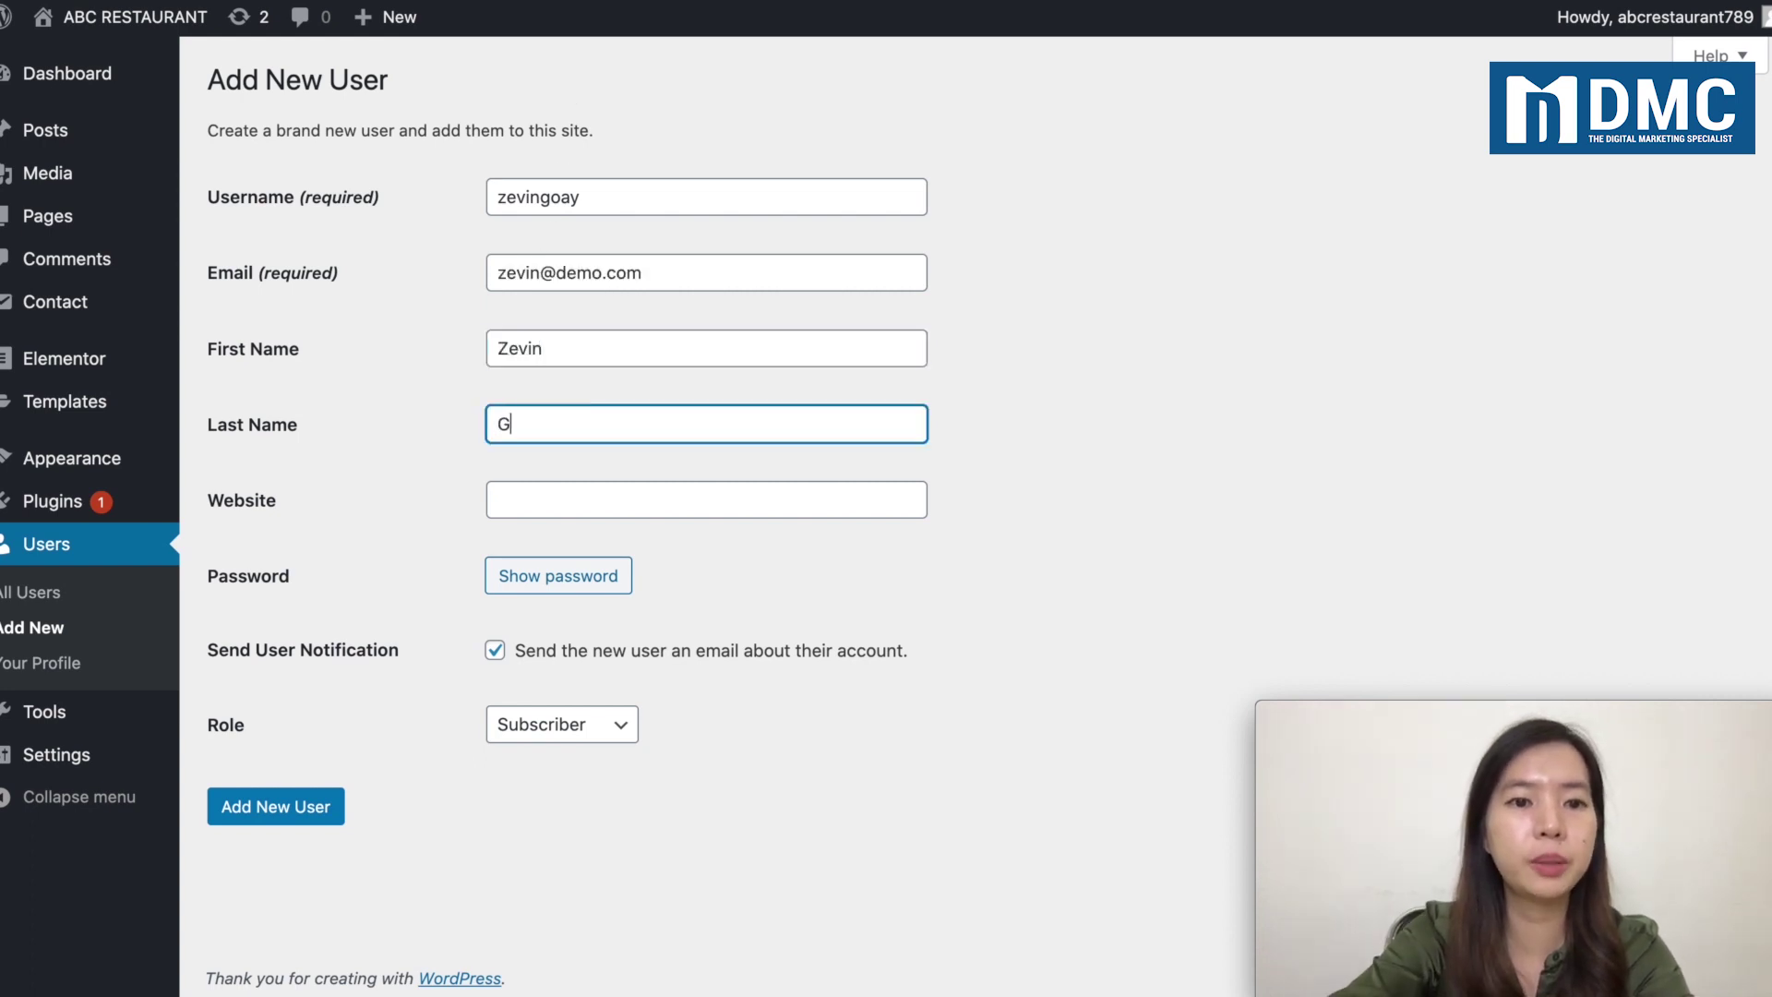
{"action": "type", "text": "oay"}
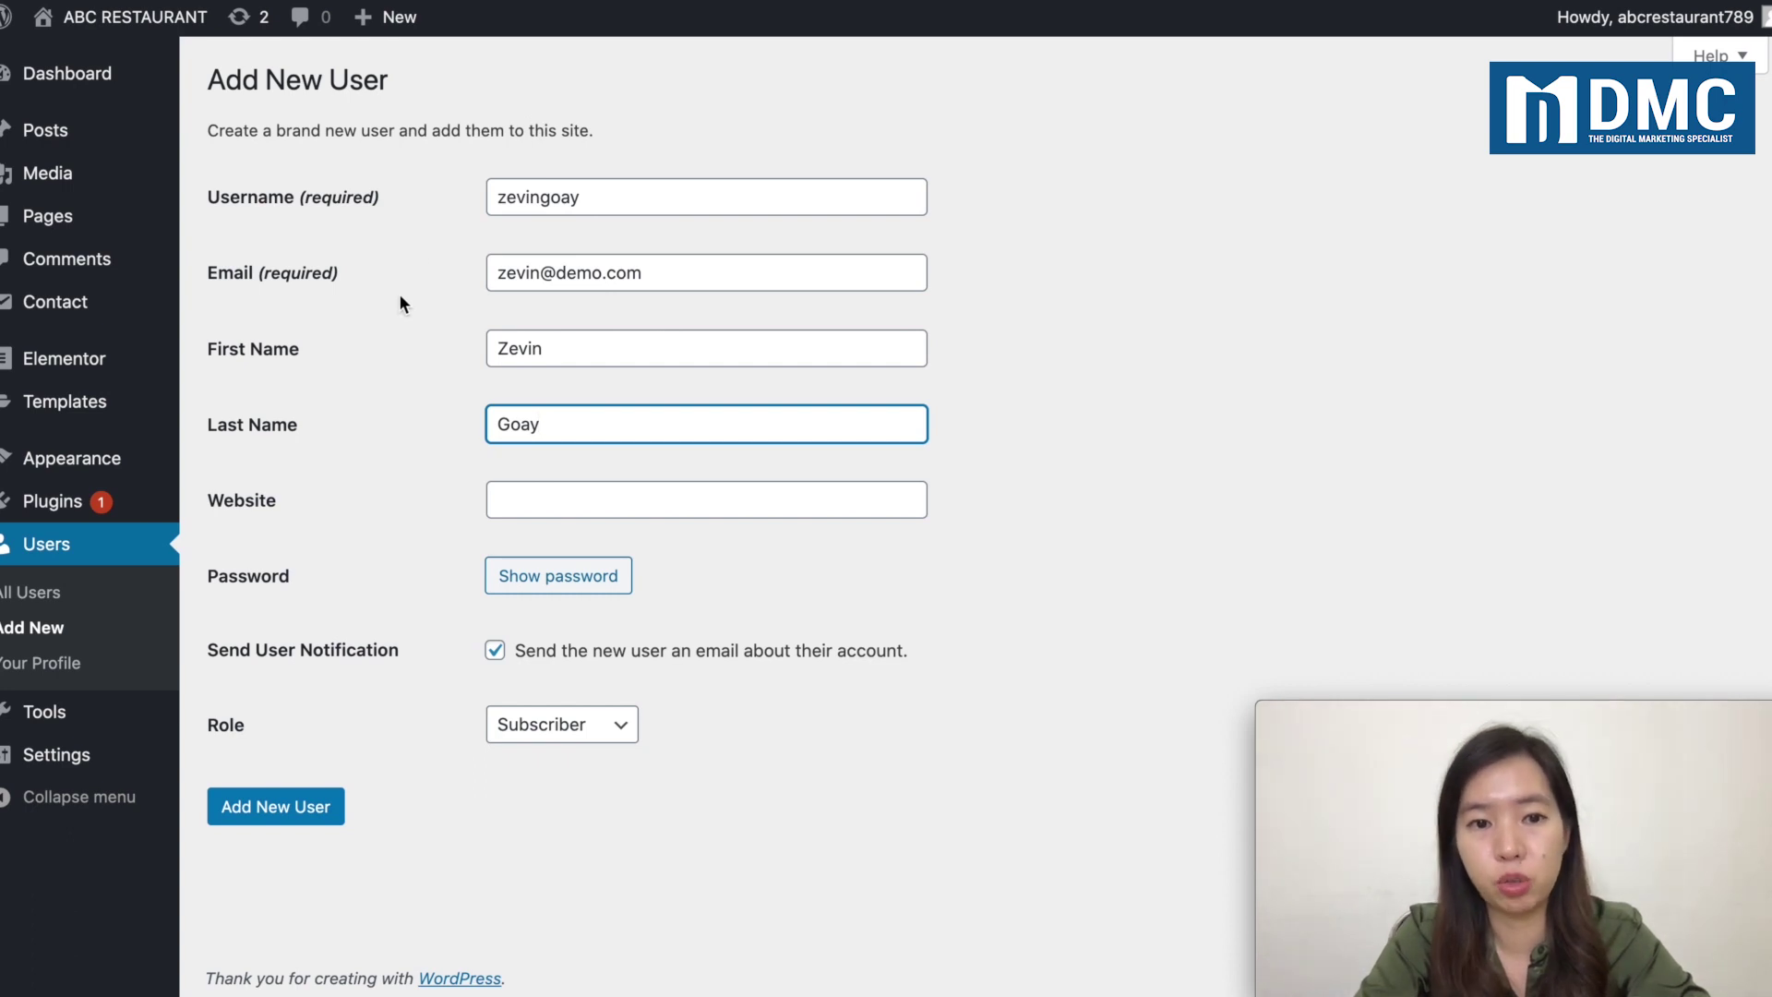
{"action": "left_click", "coordinate": [531, 577]}
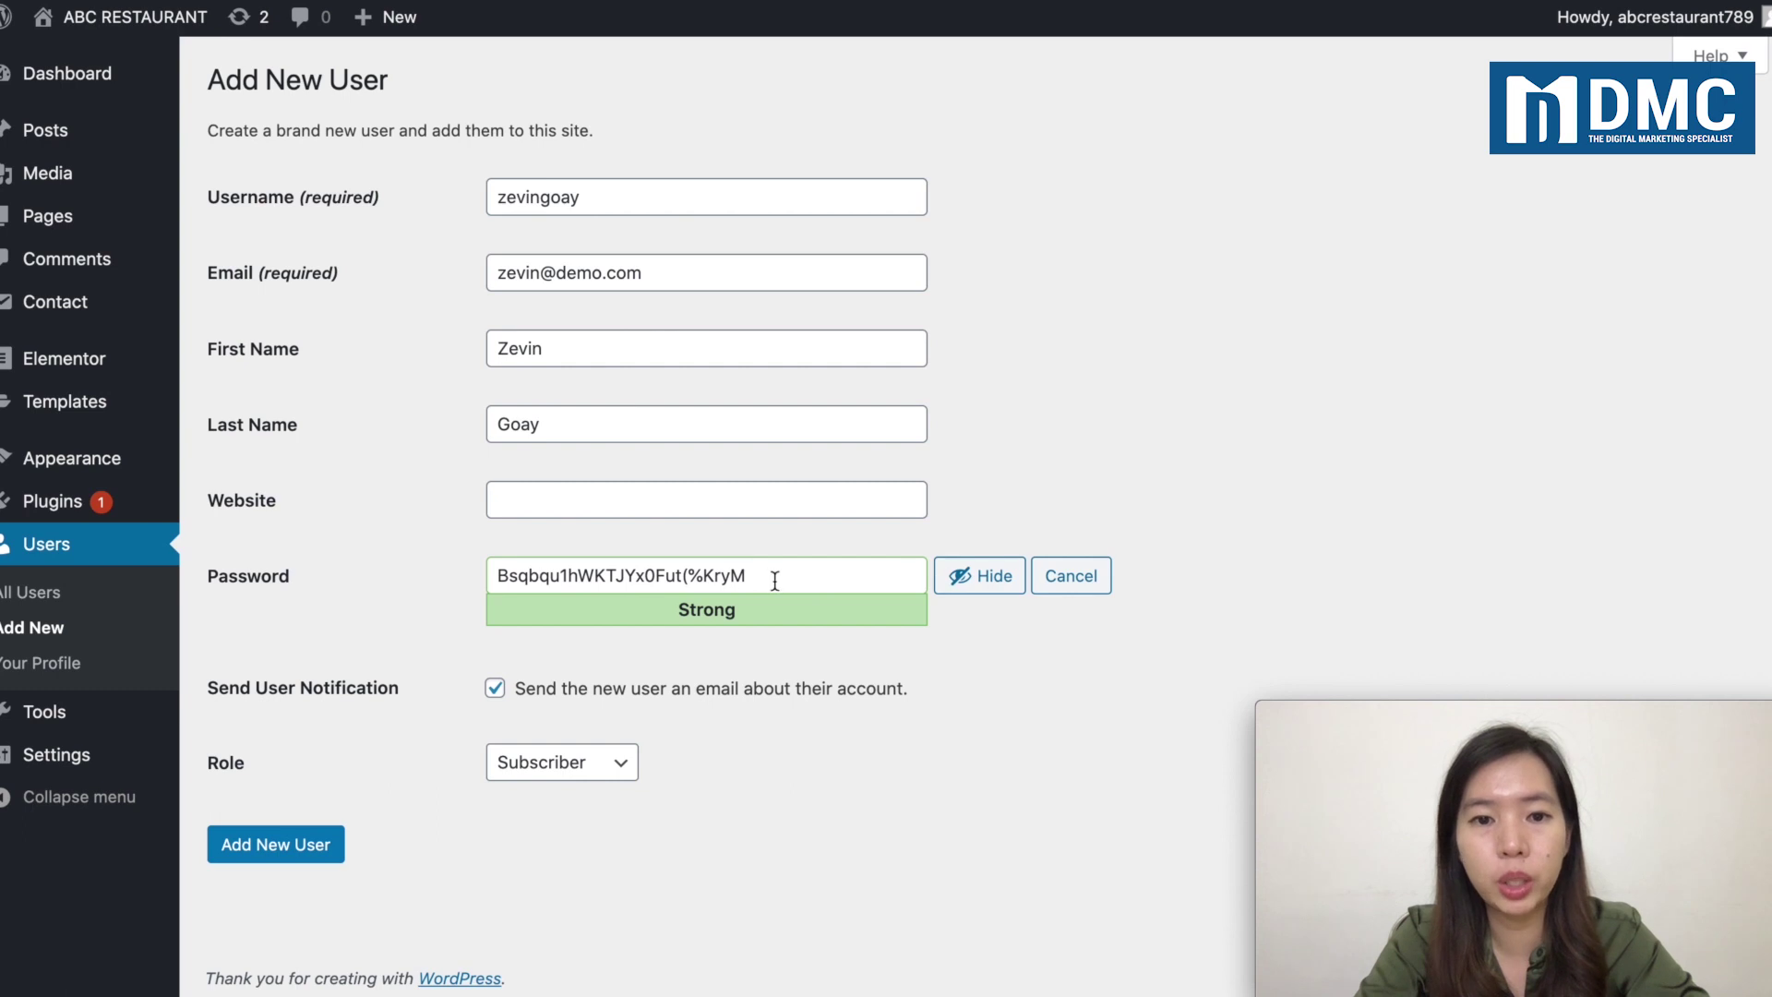
Step: Delete and restore the generated strong password with undo, leaving it masked
{"action": "left_click", "coordinate": [629, 585]}
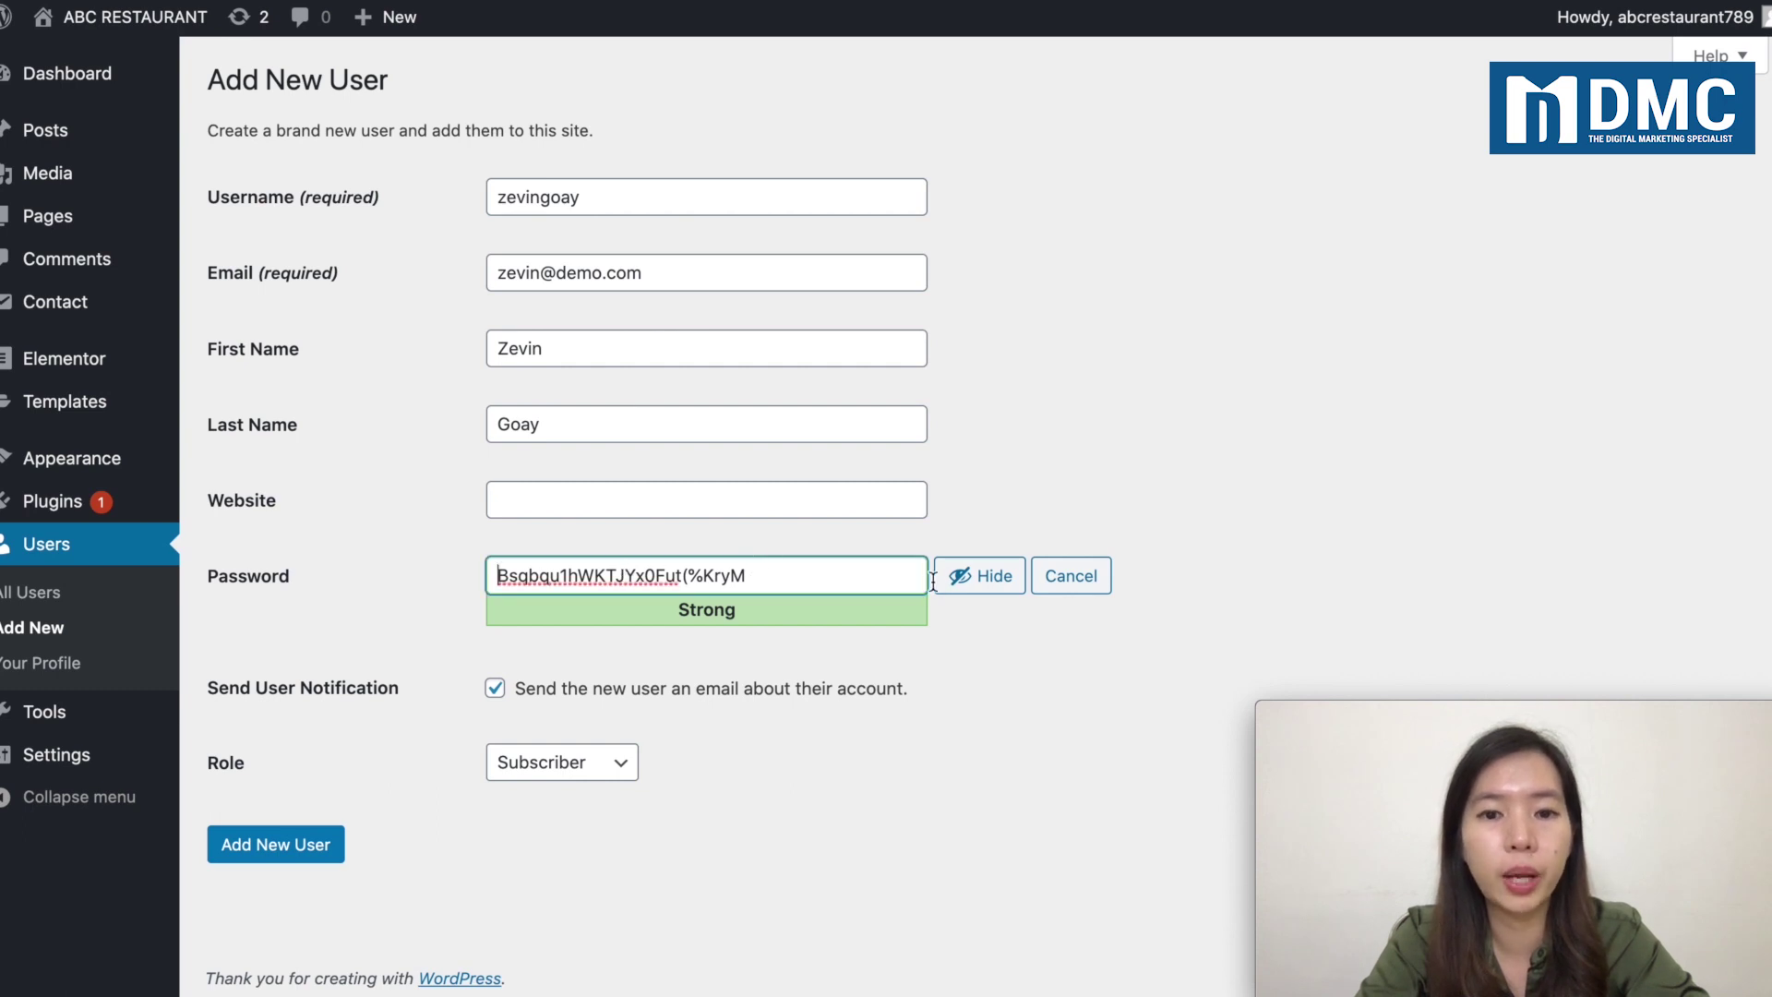
{"action": "left_click", "coordinate": [964, 591]}
{"action": "left_click", "coordinate": [964, 590]}
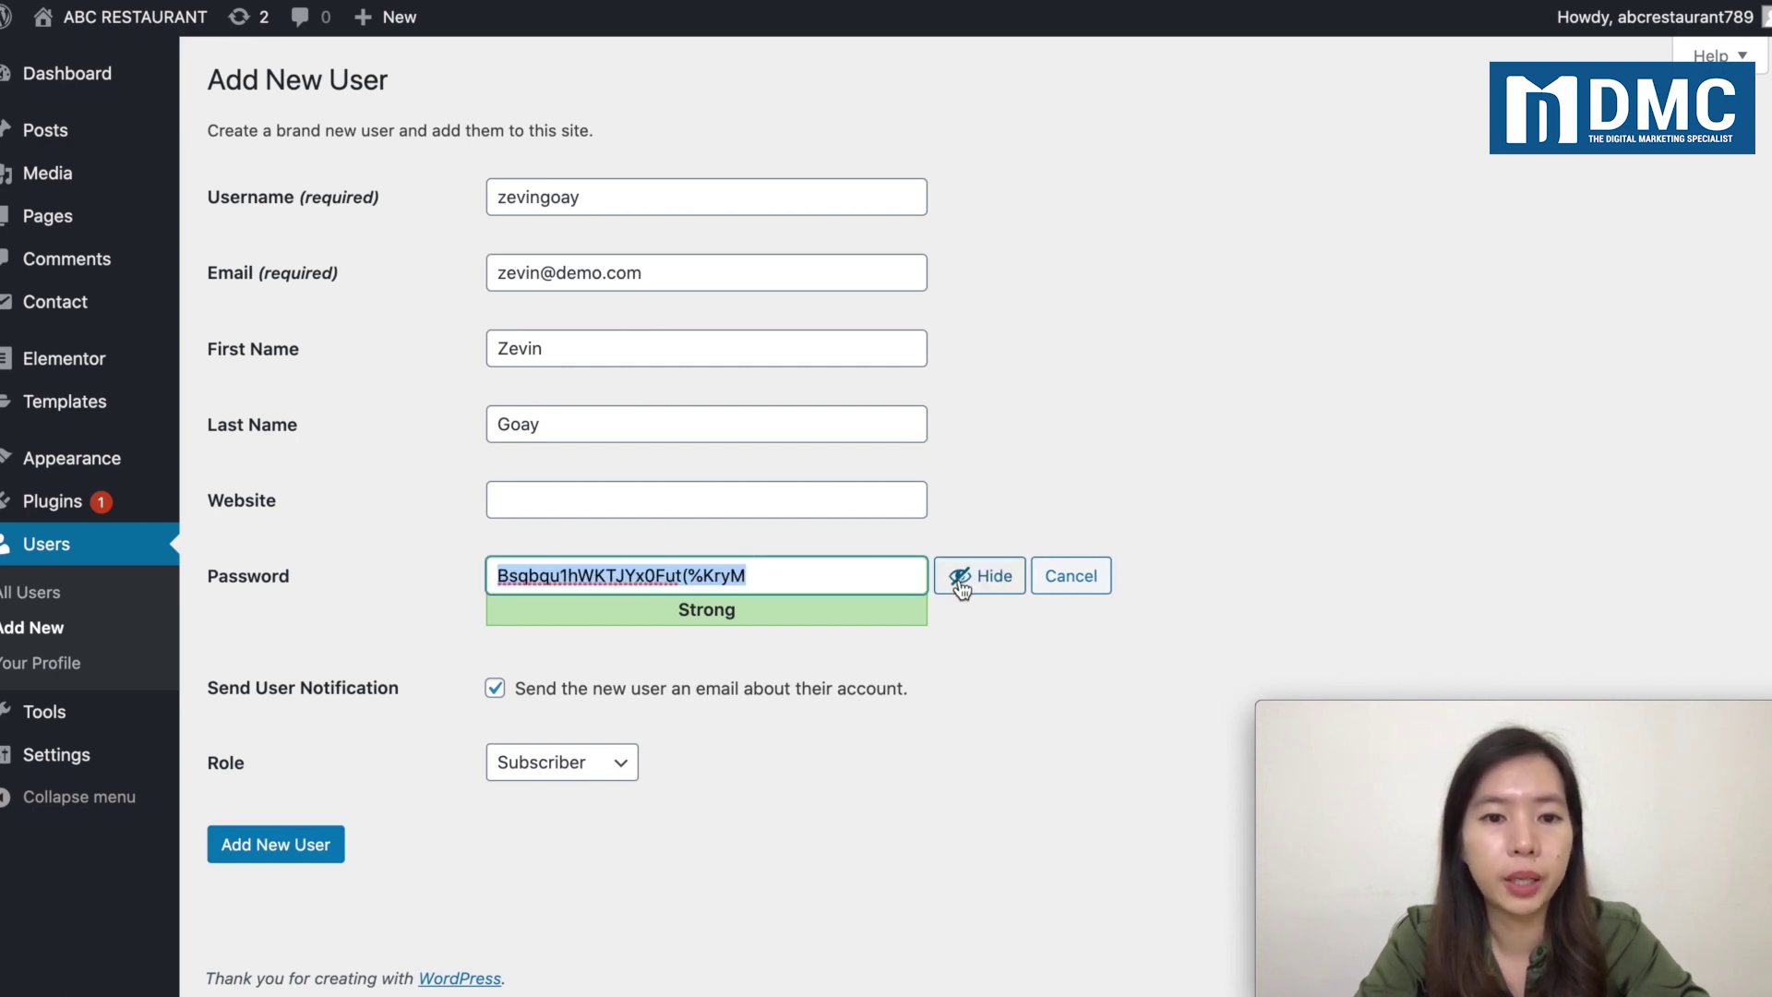
{"action": "double_click", "coordinate": [709, 575]}
{"action": "triple_click", "coordinate": [709, 575]}
{"action": "double_click", "coordinate": [709, 575]}
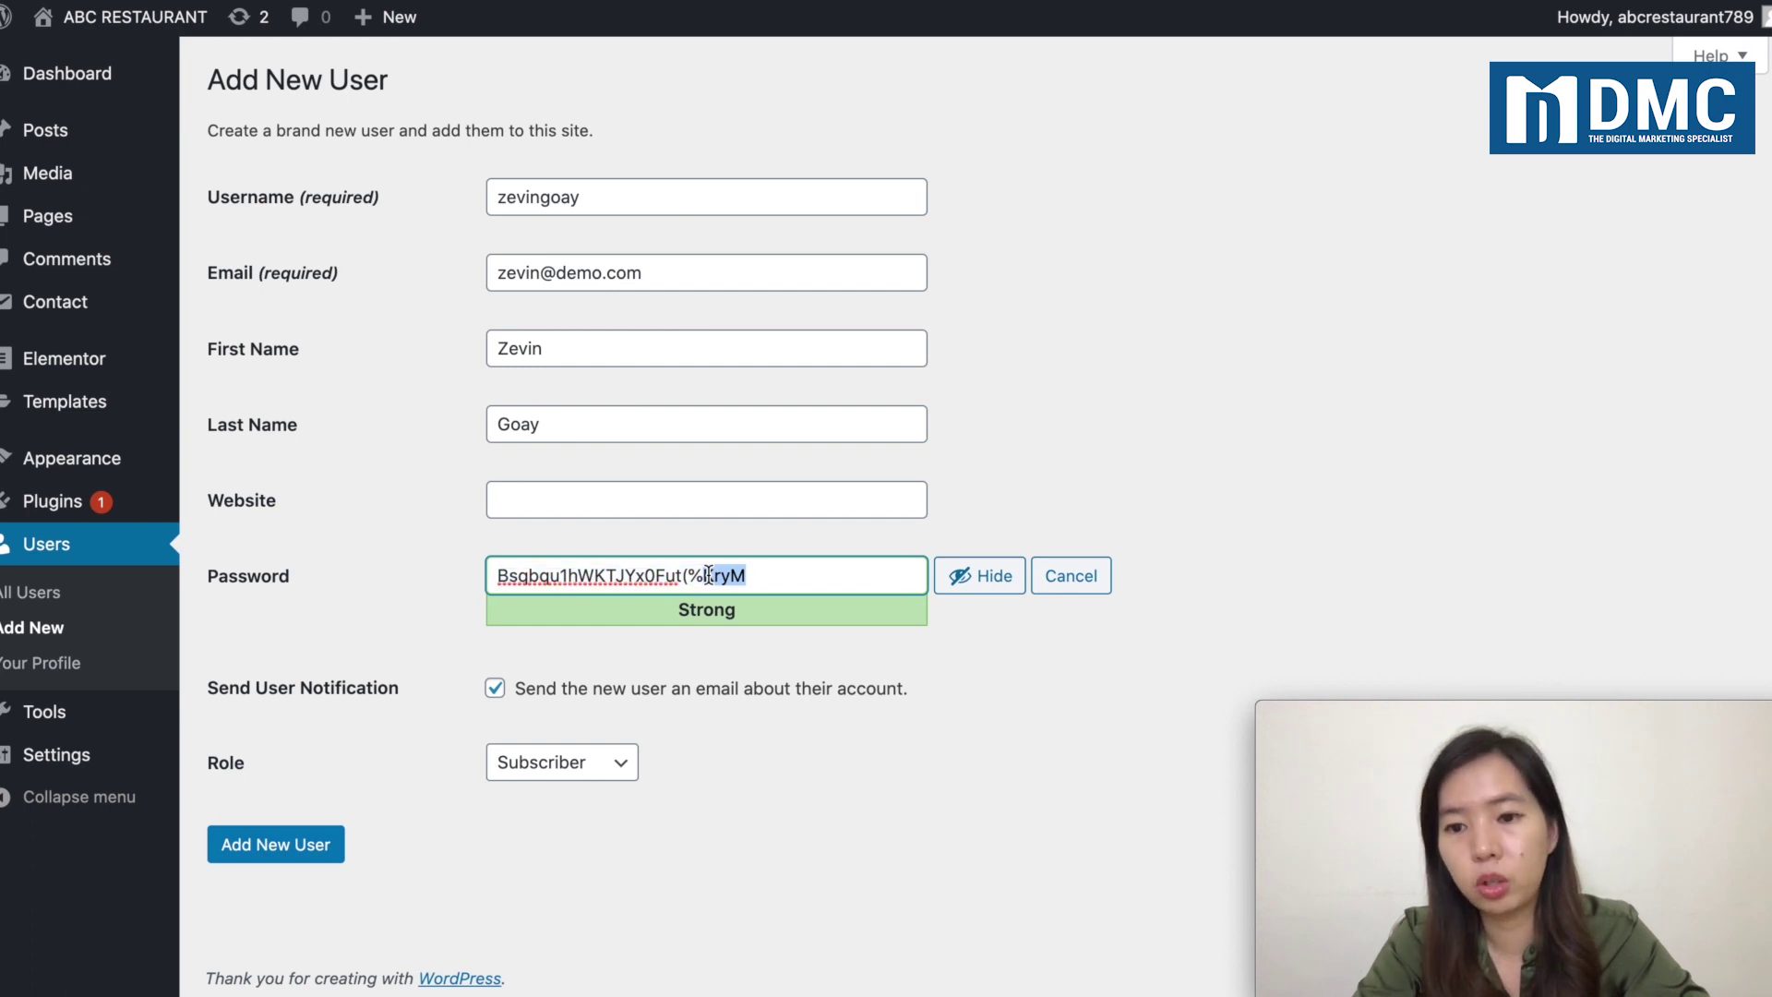
{"action": "triple_click", "coordinate": [709, 575]}
{"action": "key", "text": "BackSpace"}
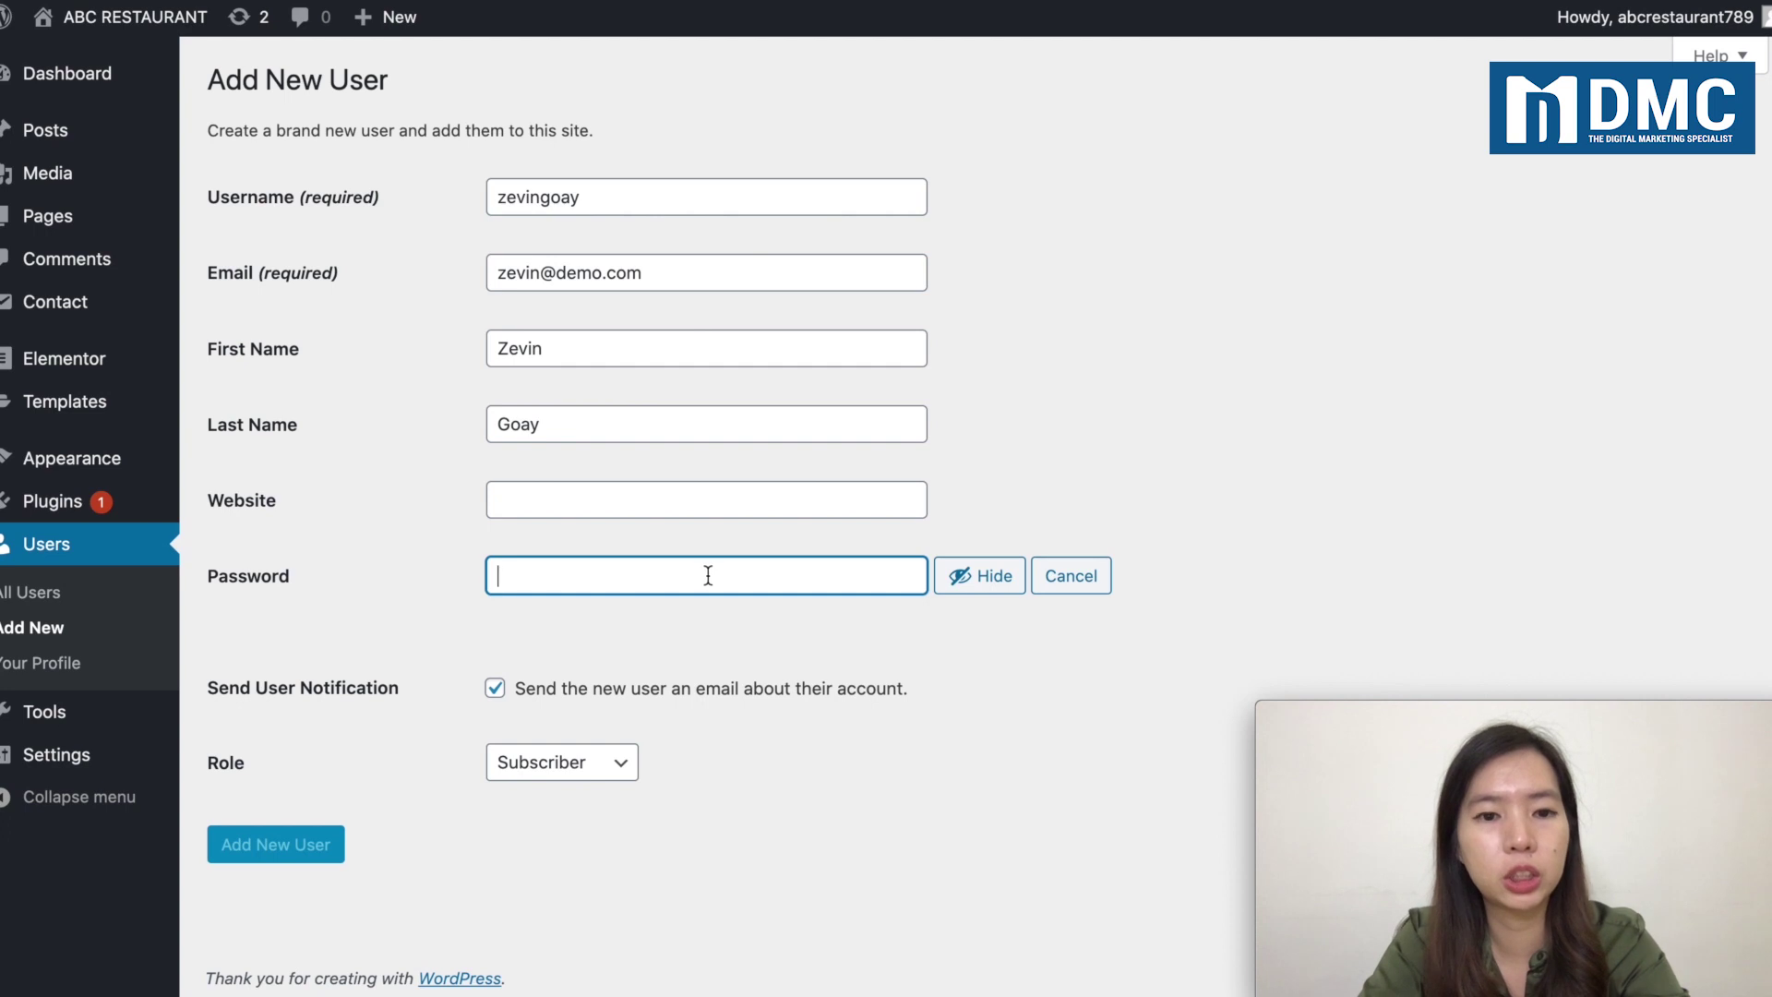
{"action": "key", "text": "super+z"}
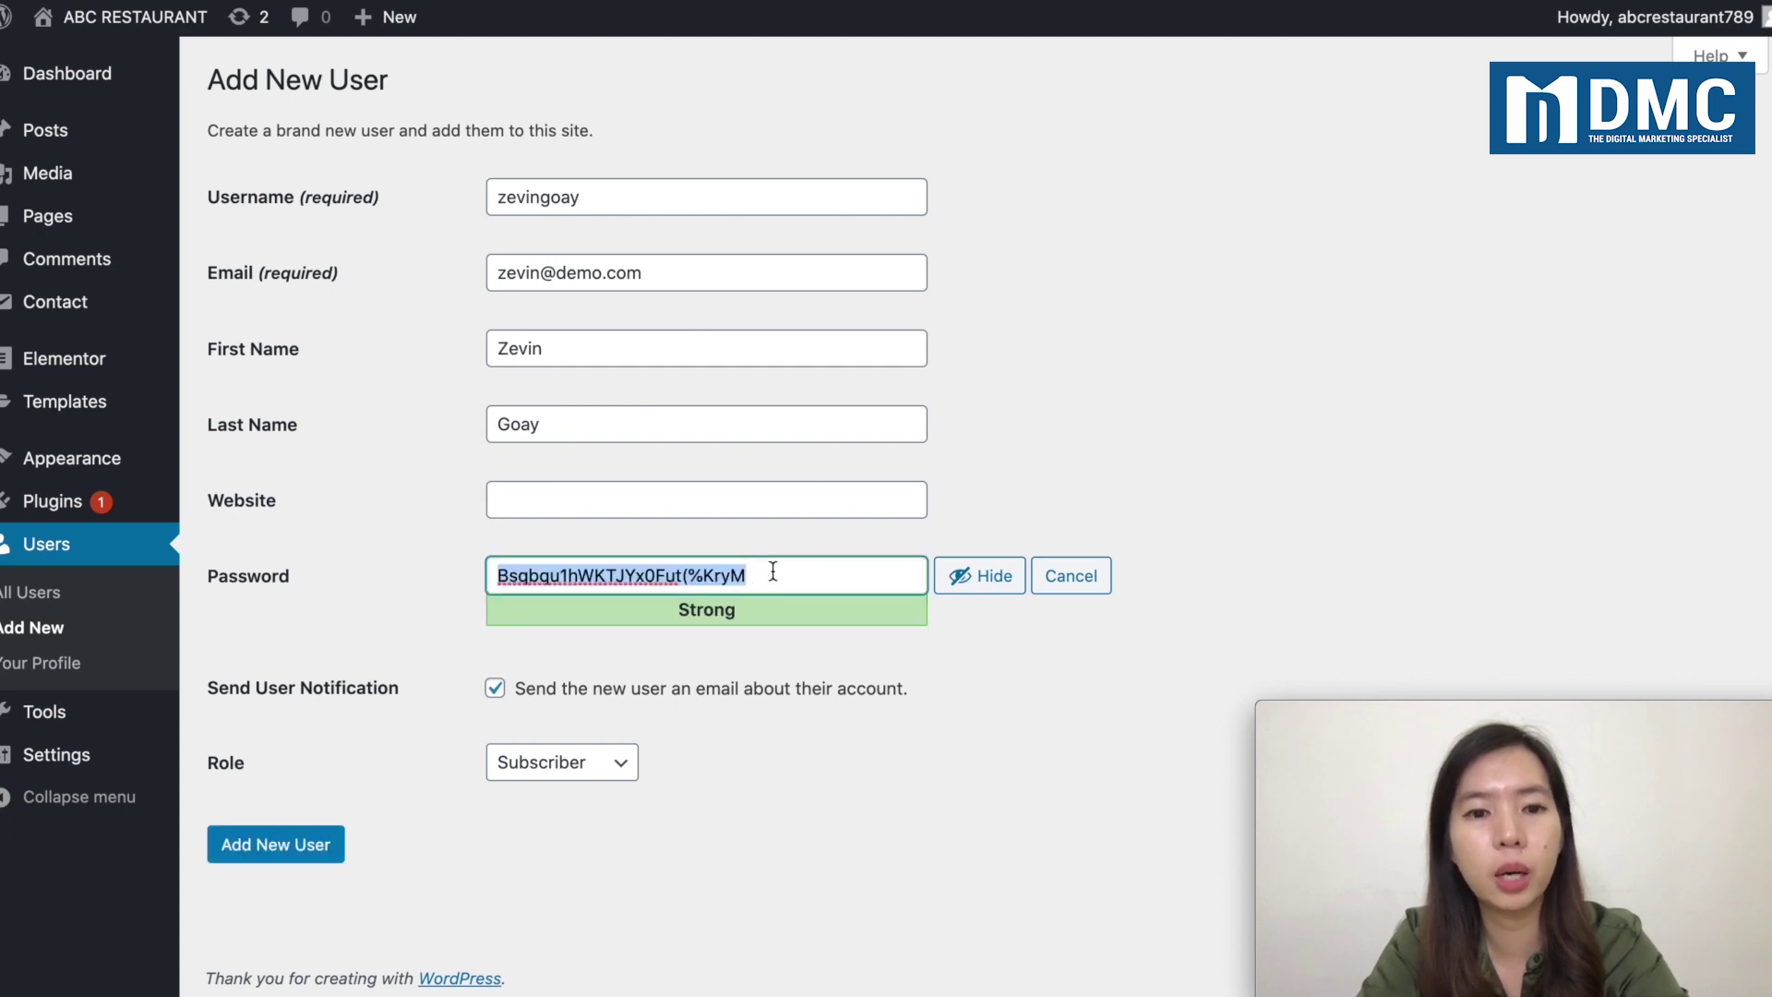
{"action": "left_click", "coordinate": [964, 577]}
{"action": "left_click", "coordinate": [660, 589]}
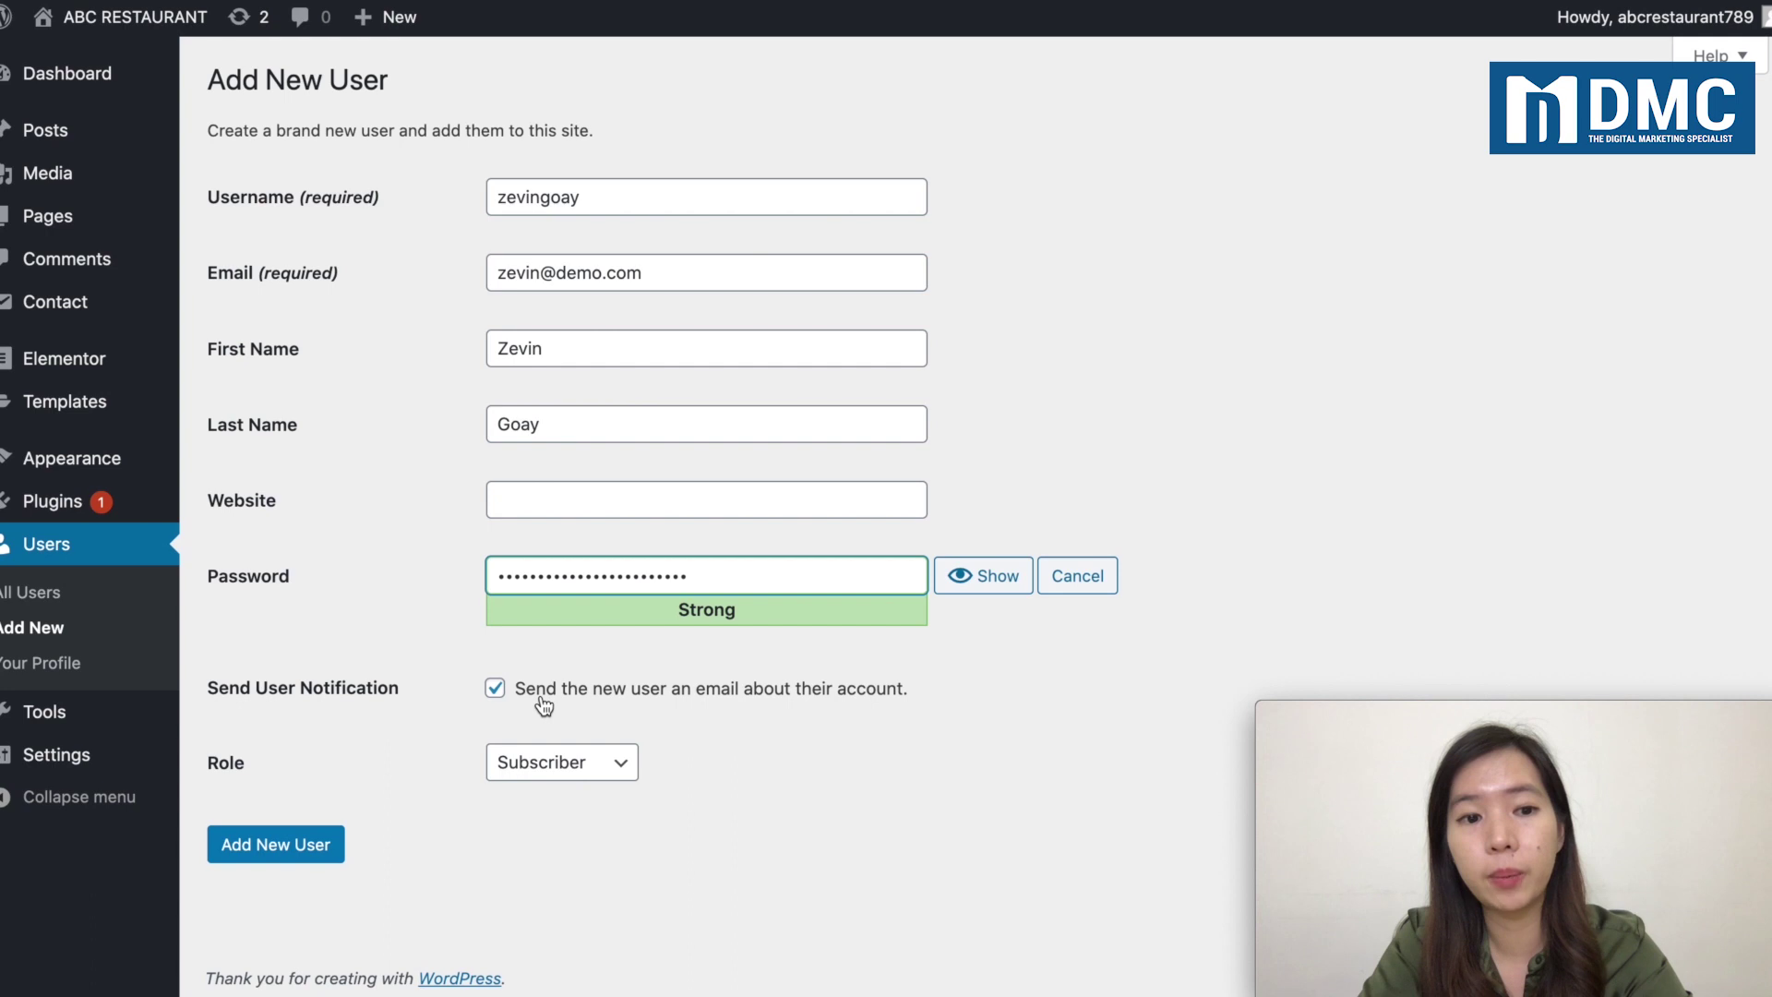
Step: Set the new user's role to Author and create the account
{"action": "double_click", "coordinate": [544, 706]}
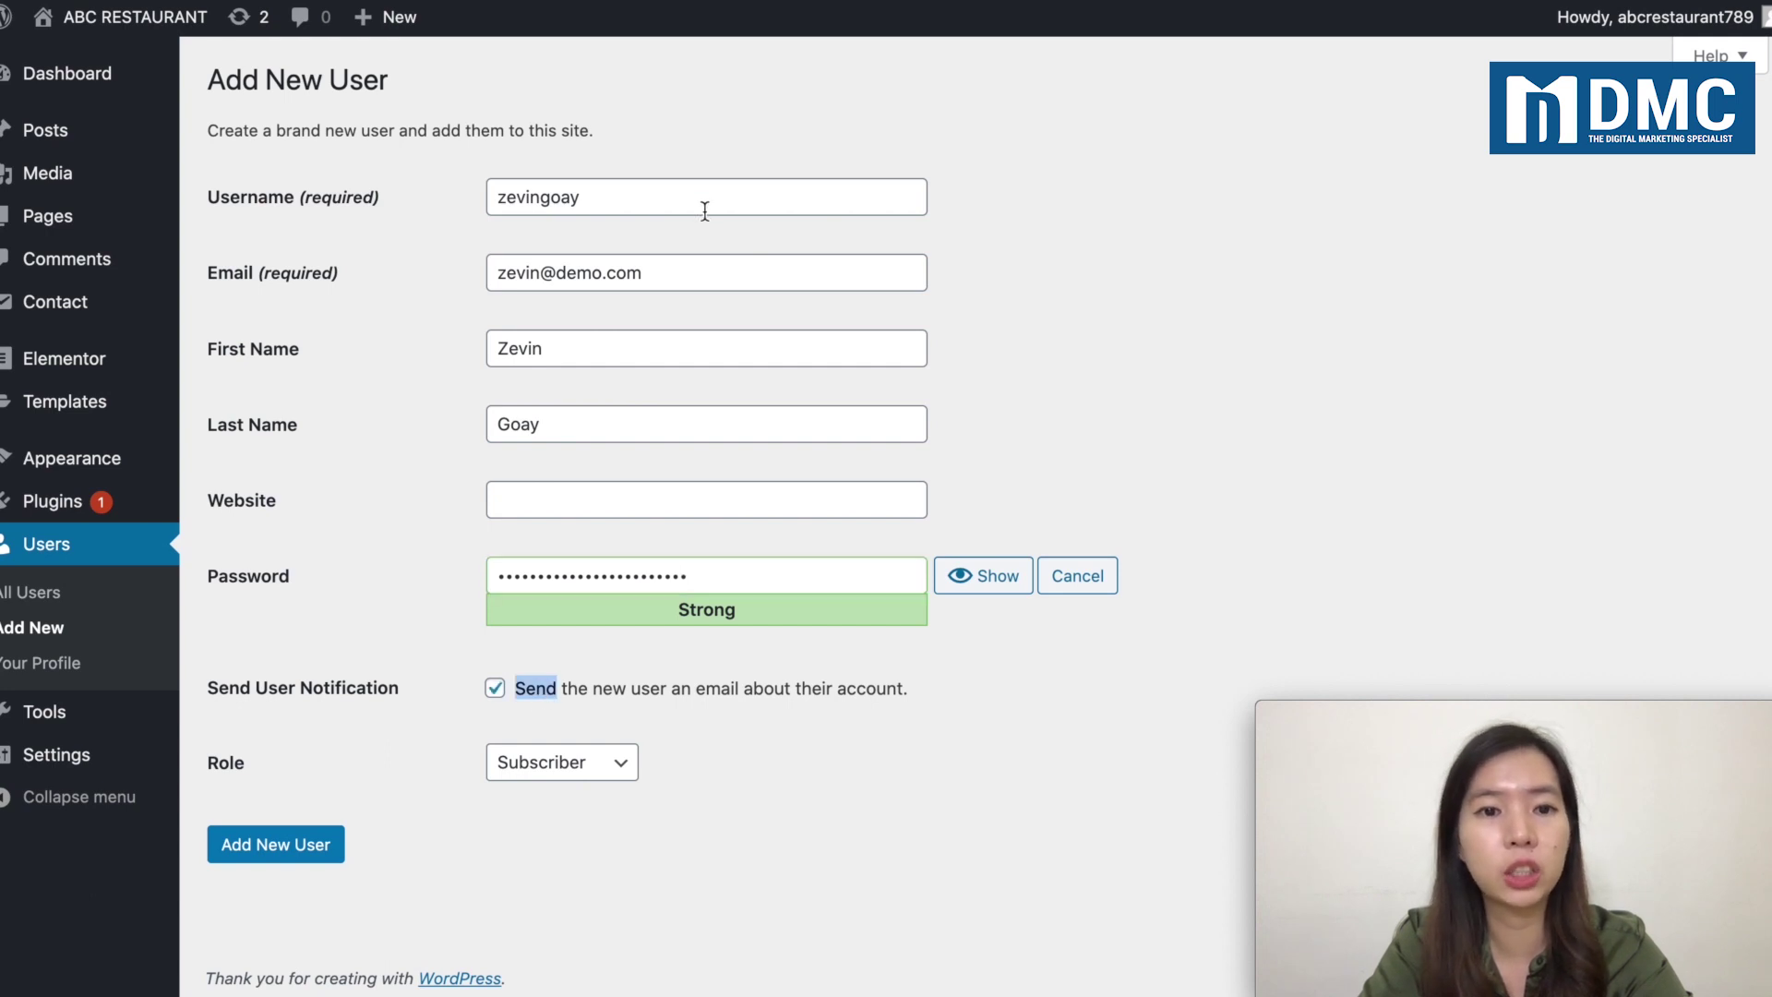
{"action": "left_click_drag", "start_coordinate": [676, 273], "coordinate": [231, 293]}
{"action": "left_click", "coordinate": [369, 374]}
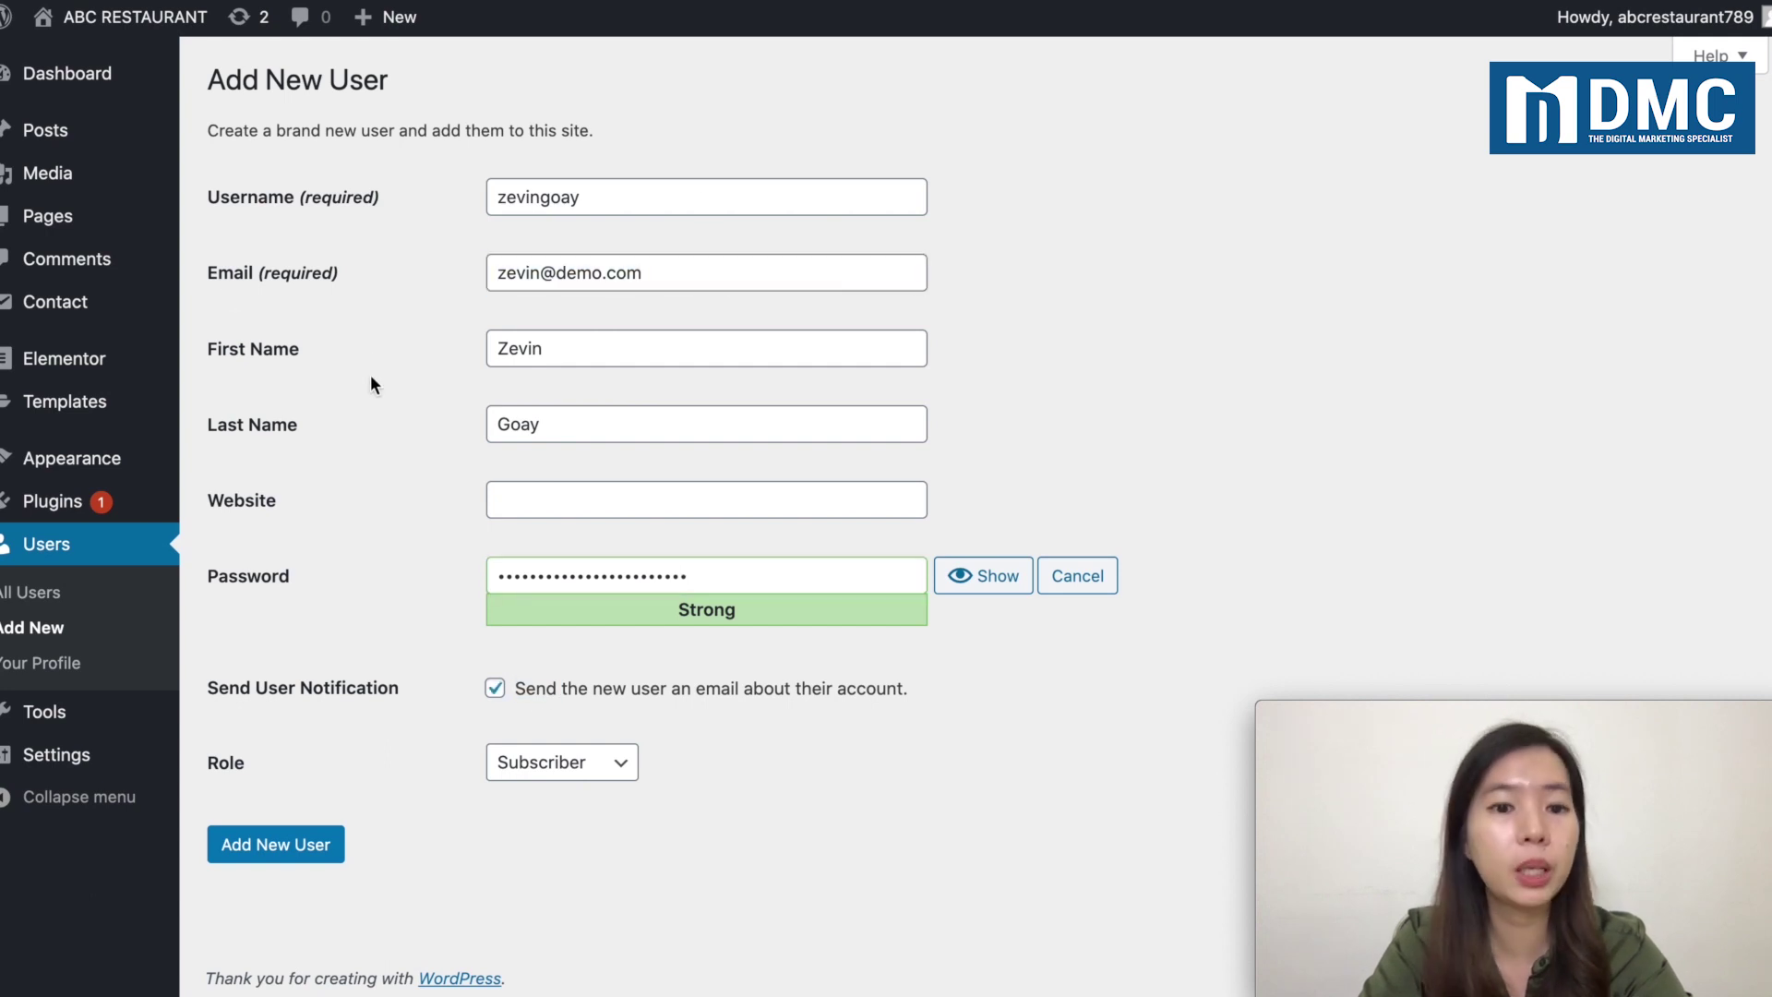
{"action": "left_click", "coordinate": [540, 782]}
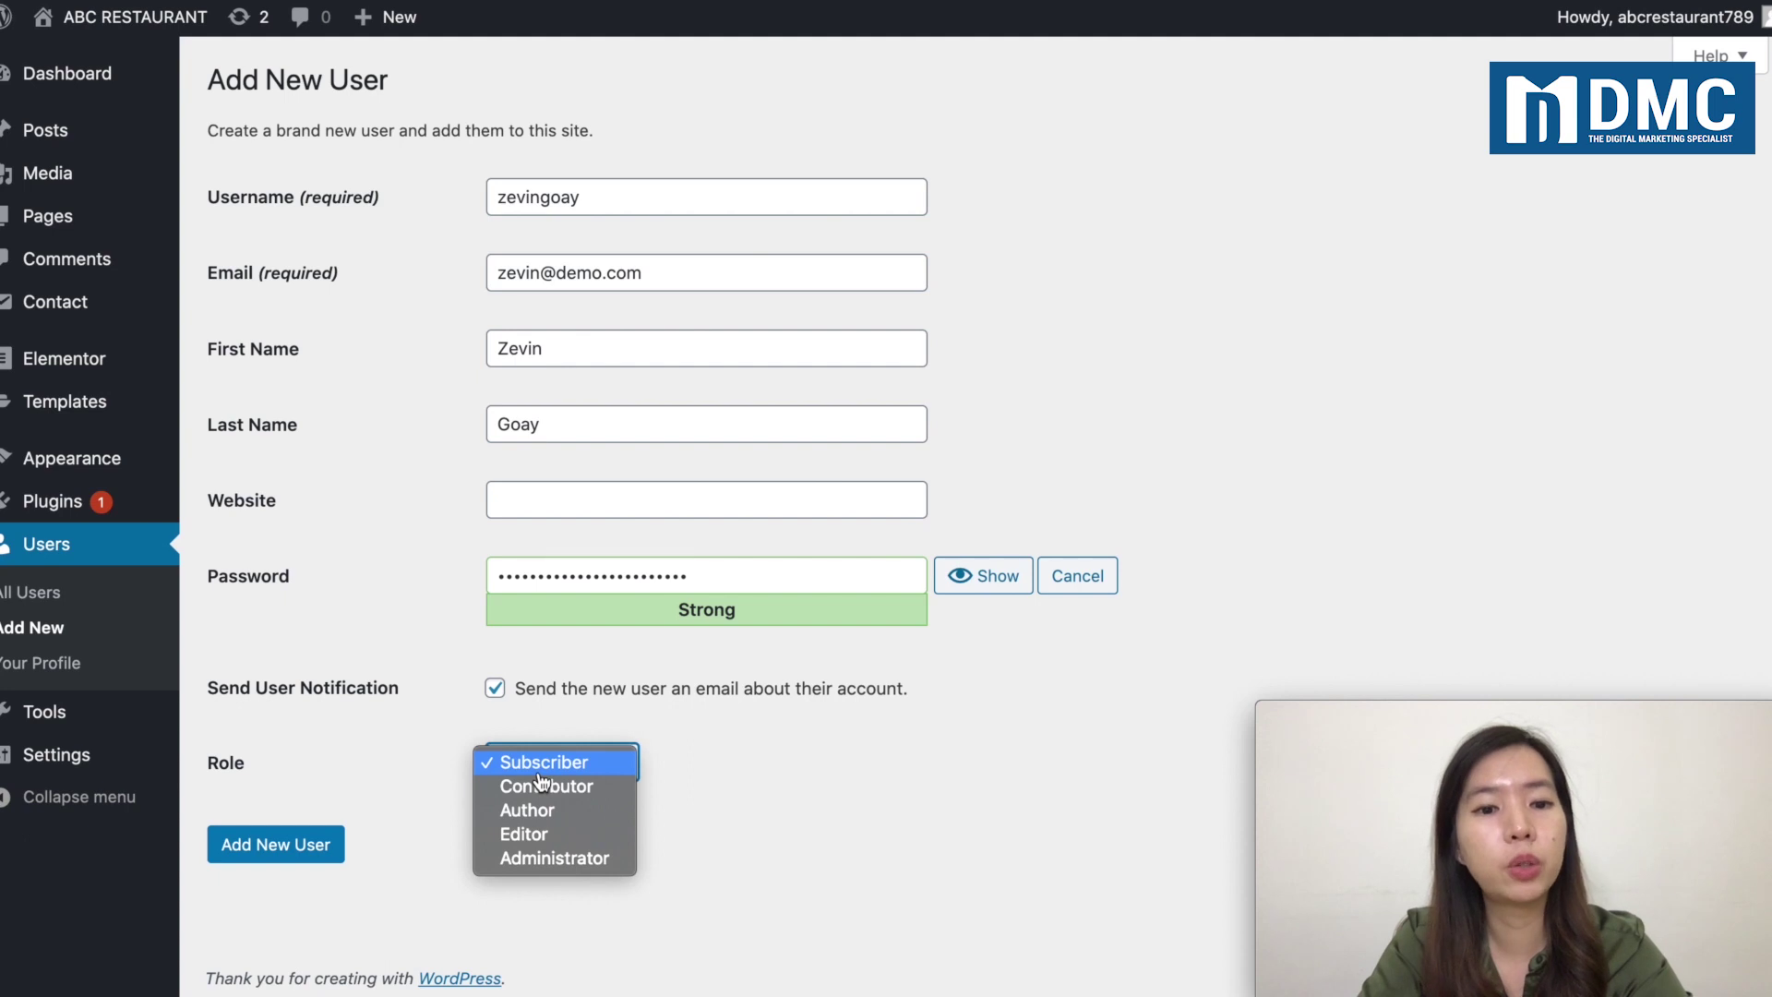
{"action": "left_click", "coordinate": [579, 823]}
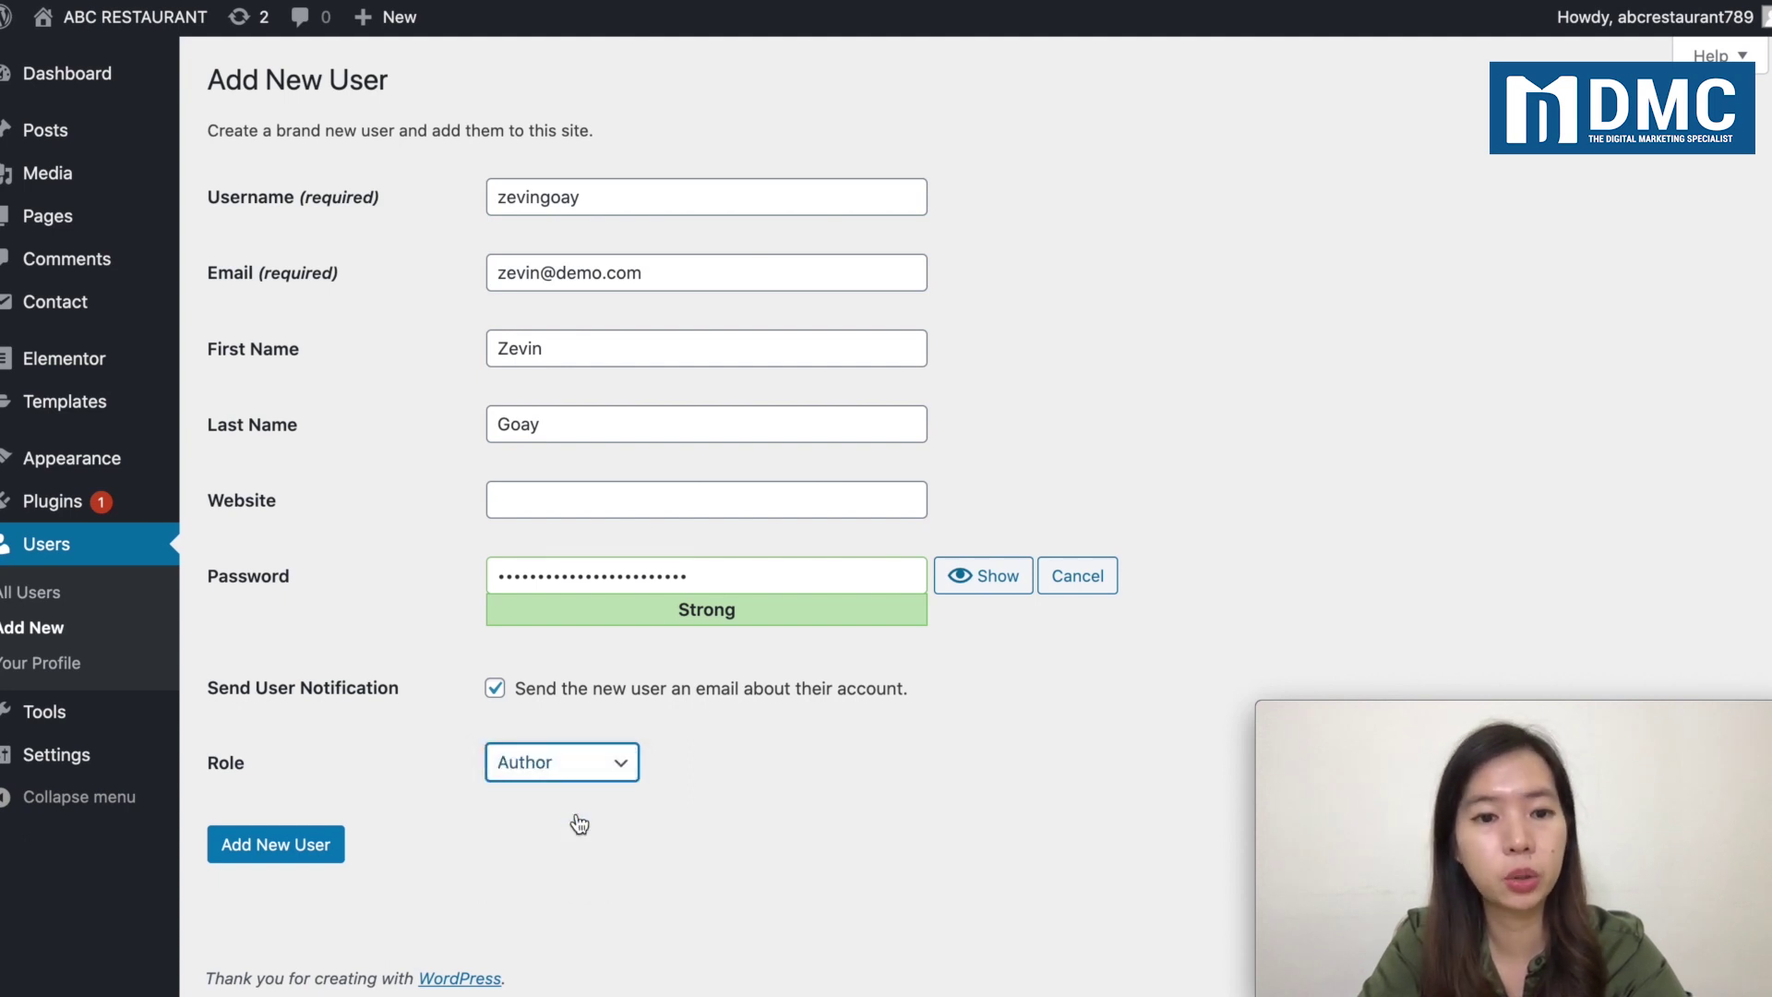
{"action": "left_click", "coordinate": [308, 850]}
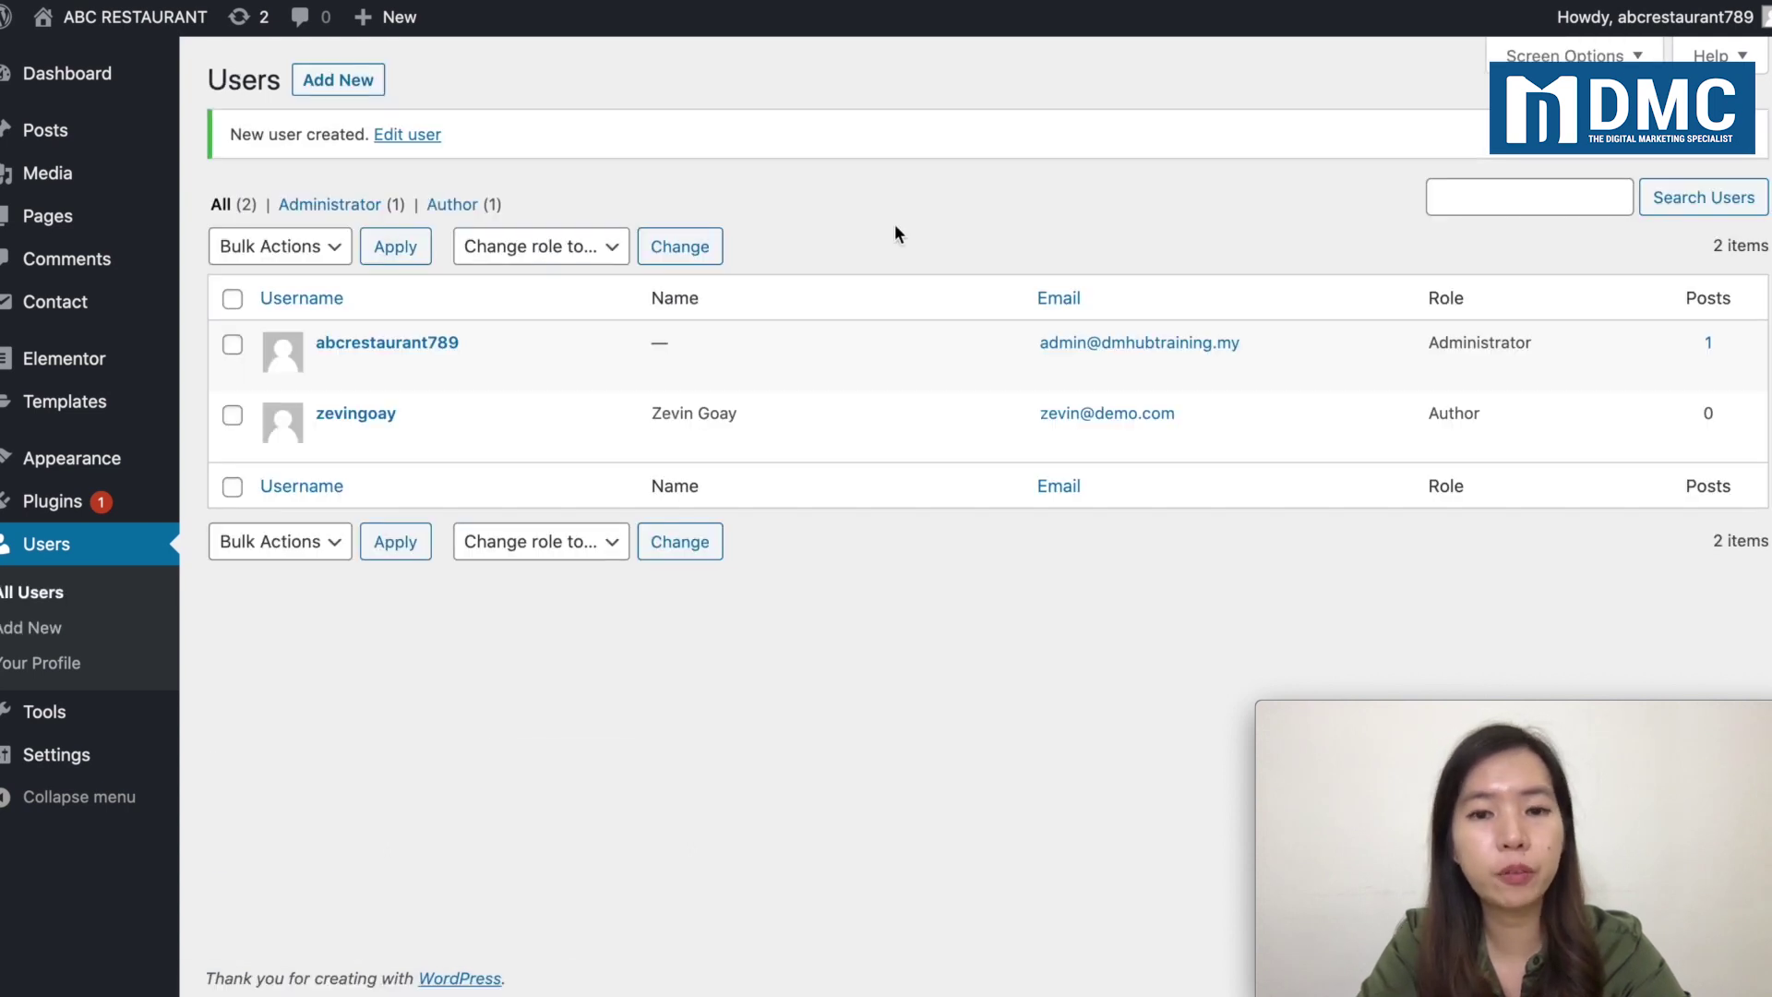
{"action": "mouse_move", "coordinate": [325, 375]}
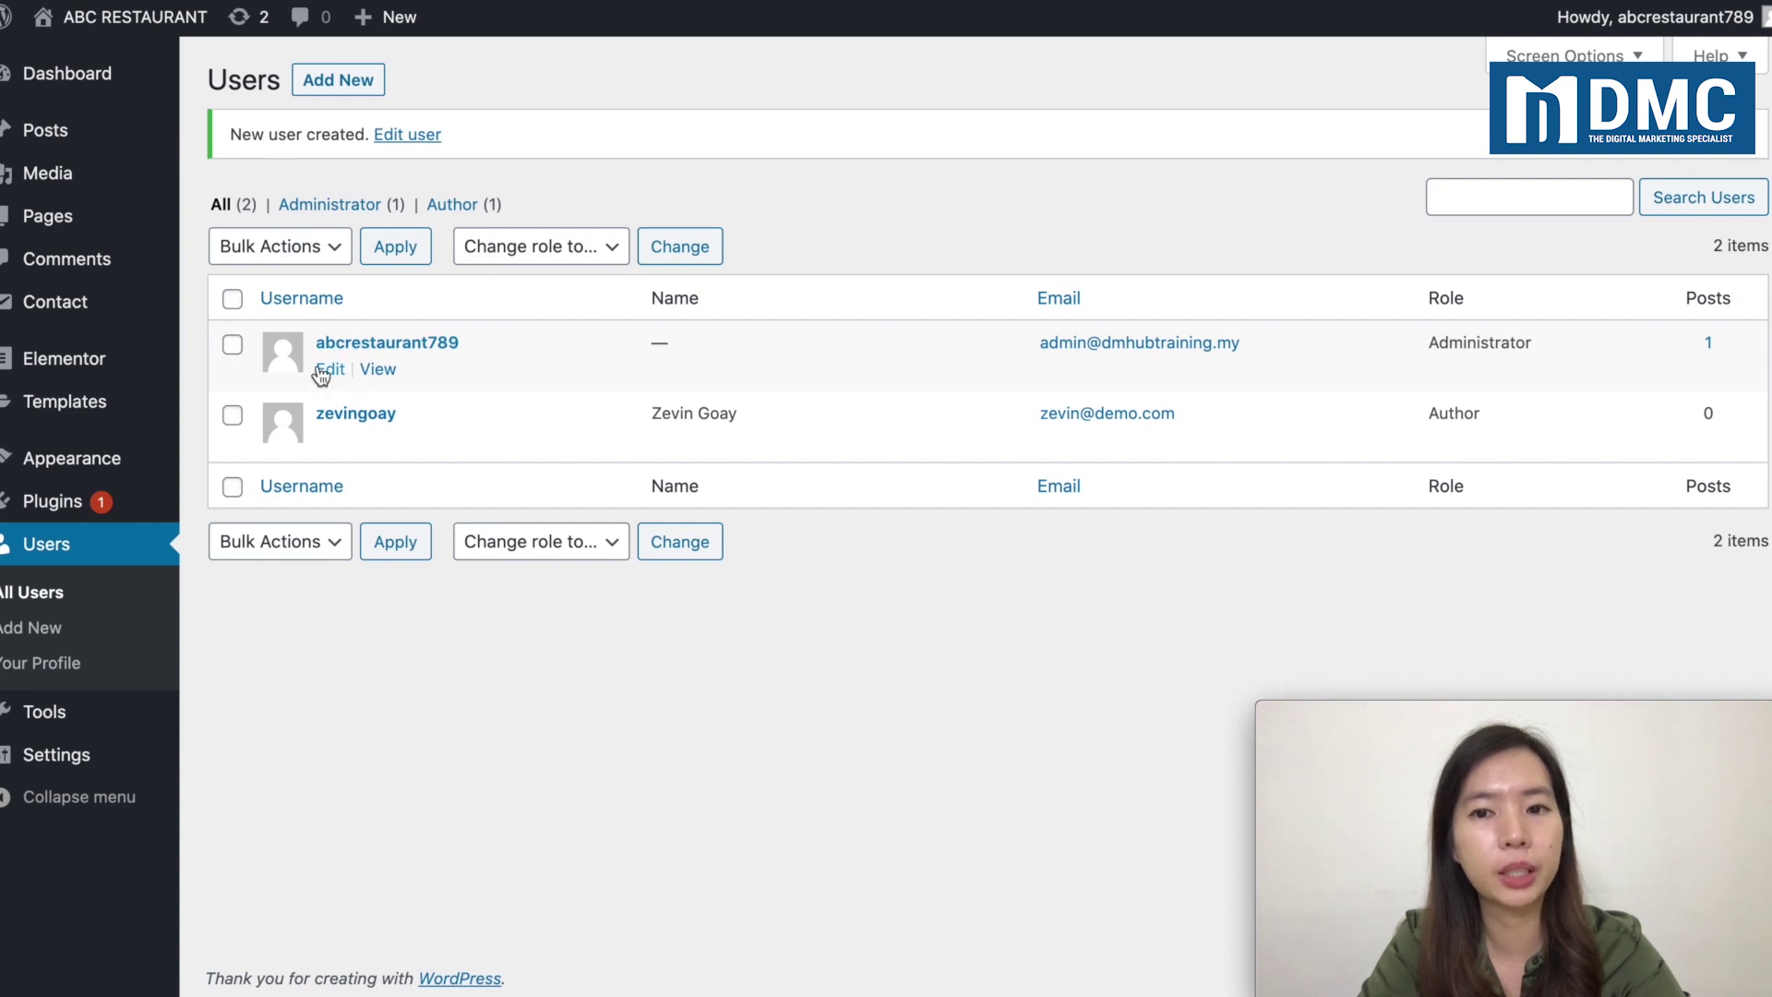
{"action": "mouse_move", "coordinate": [1429, 297]}
{"action": "left_mouse_down"}
{"action": "mouse_move", "coordinate": [1447, 409]}
{"action": "mouse_move", "coordinate": [1449, 323]}
{"action": "left_mouse_up"}
{"action": "left_click", "coordinate": [1444, 314]}
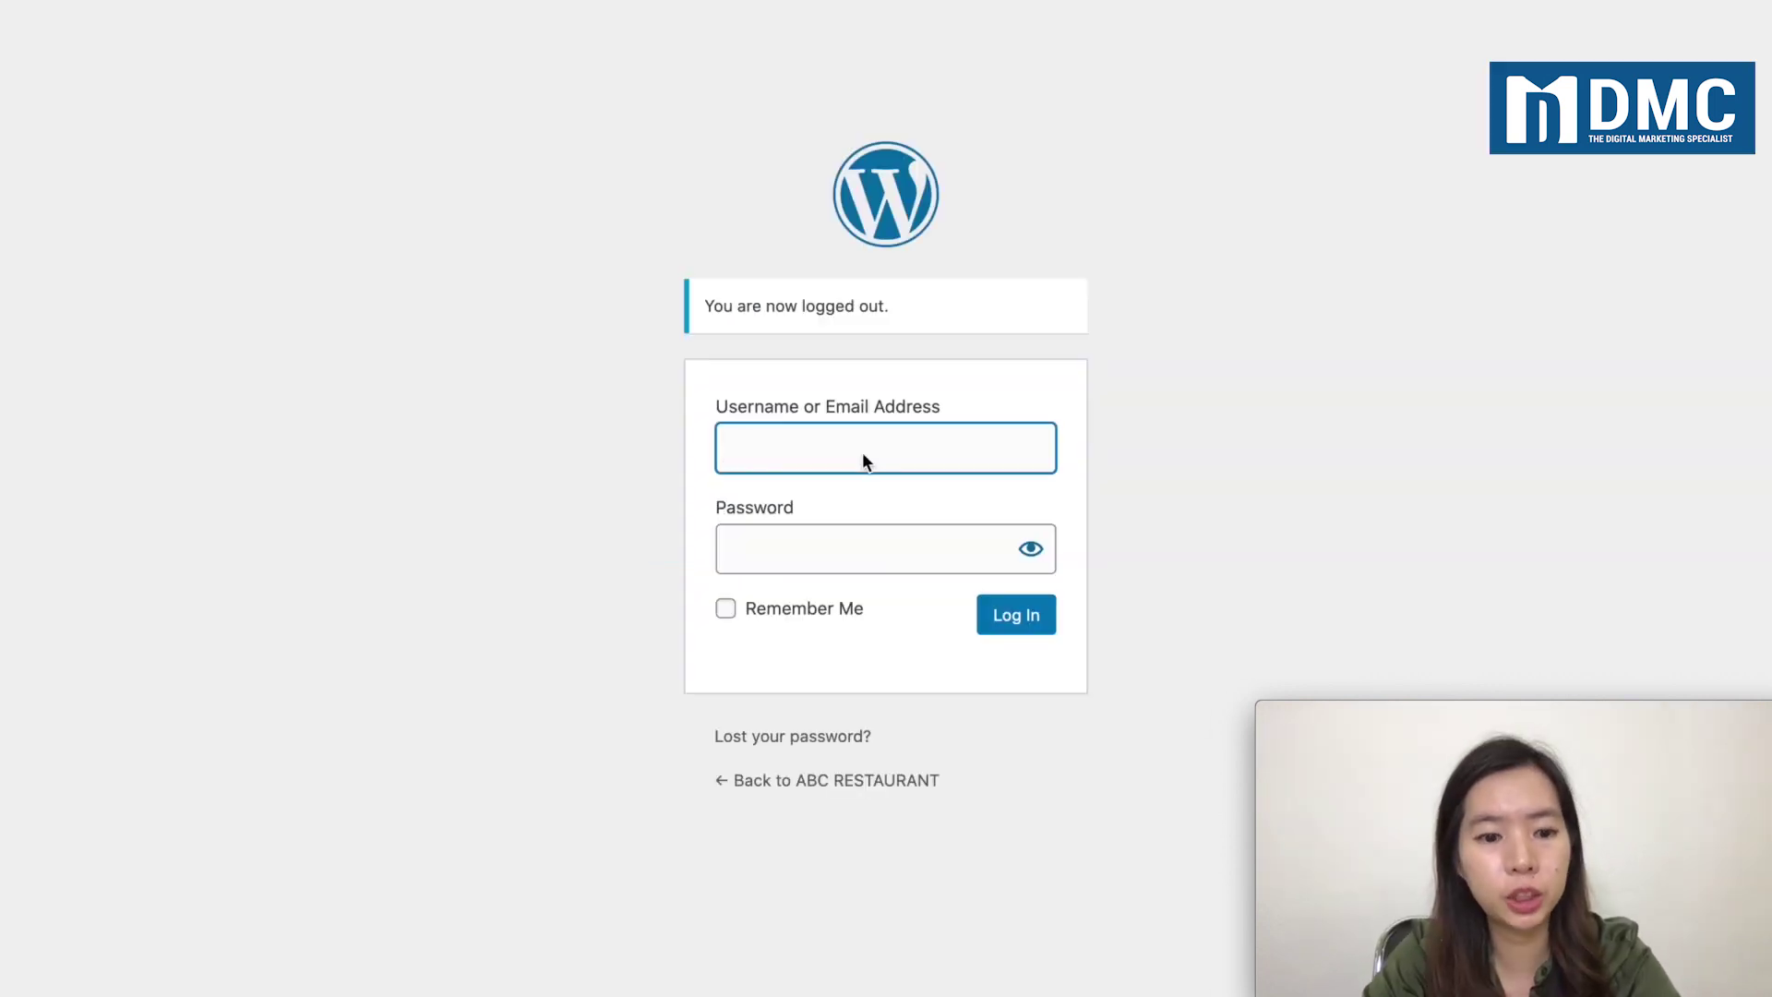
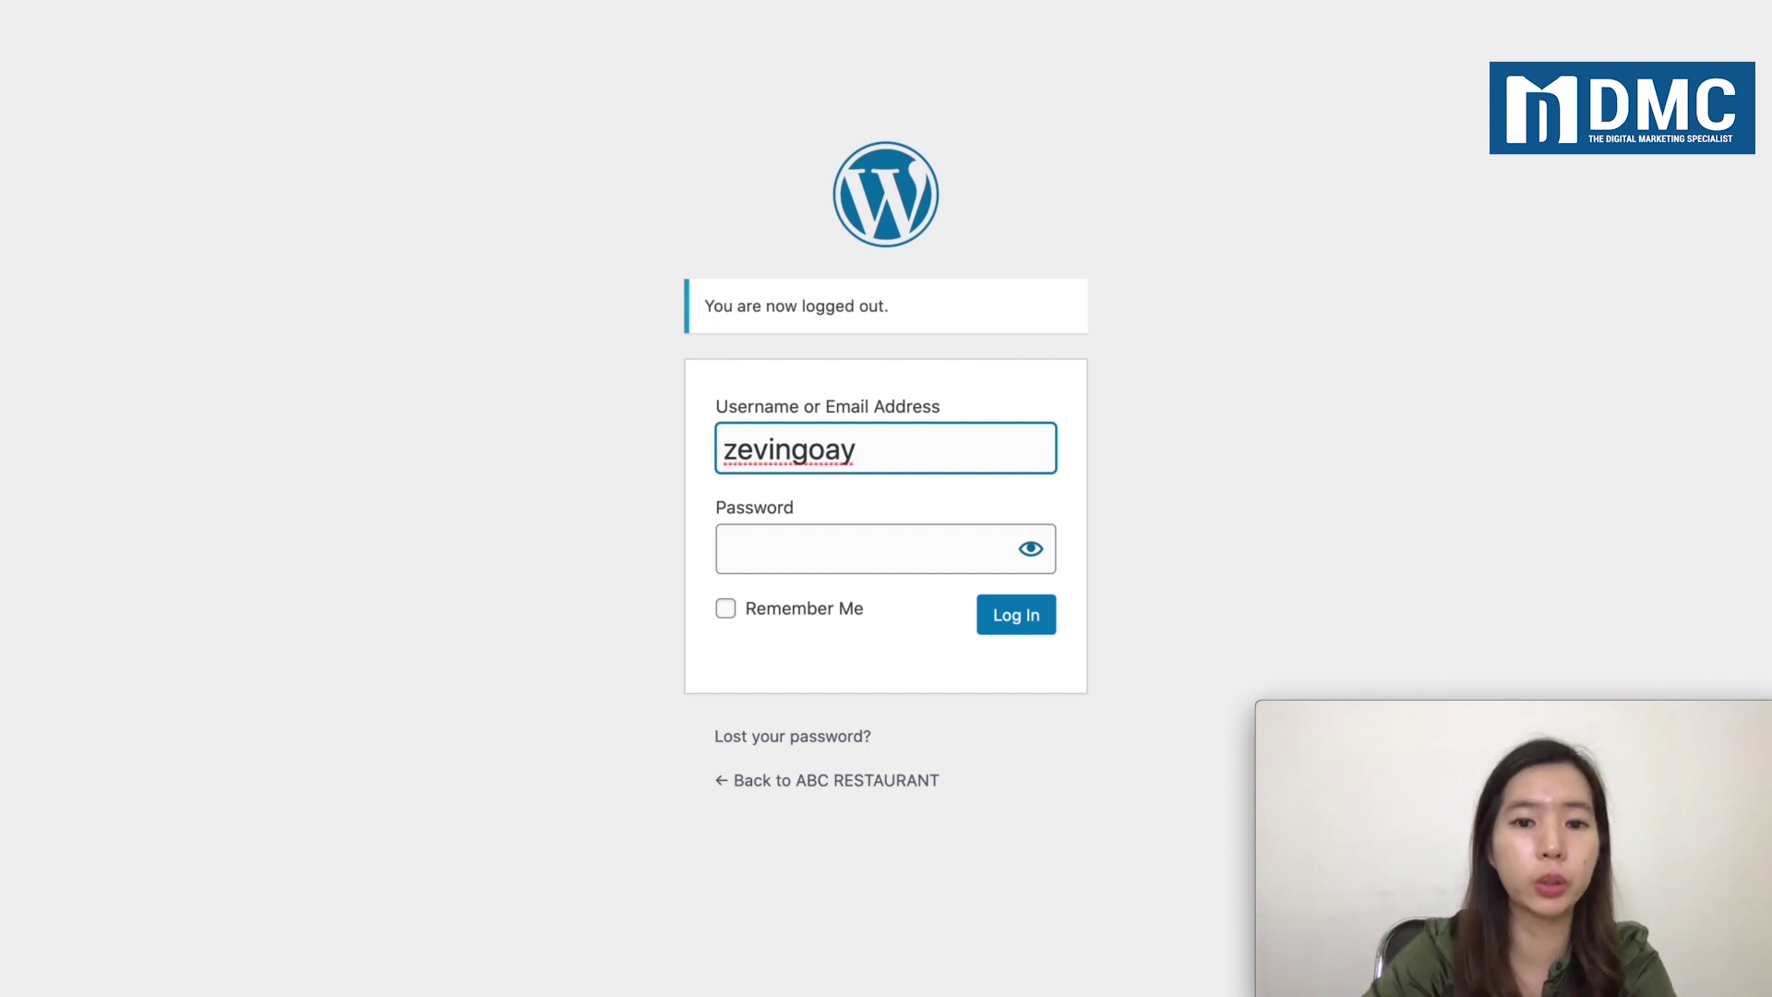
Step: Log in as the new Author with the pasted password, then return to the admin's Edit User window
{"action": "left_click", "coordinate": [854, 550]}
{"action": "key", "text": "ctrl+v"}
{"action": "left_click", "coordinate": [1011, 617]}
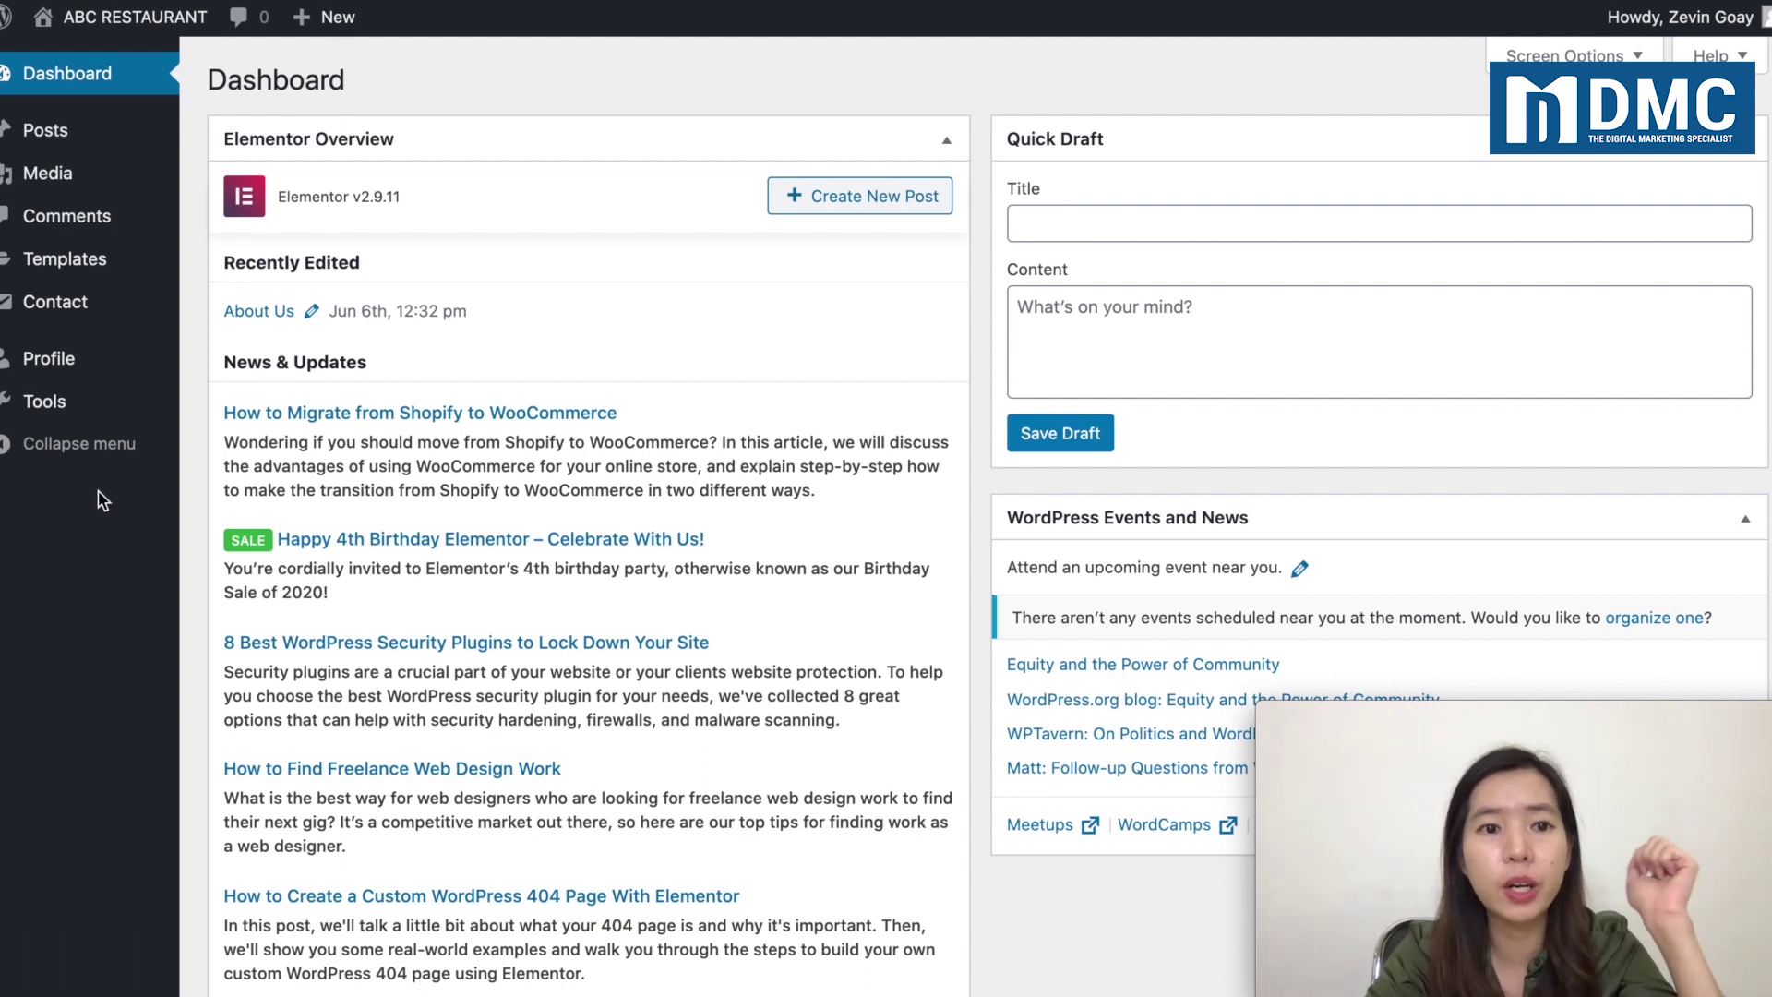
{"action": "key", "text": "ctrl+Up"}
{"action": "left_click", "coordinate": [478, 707]}
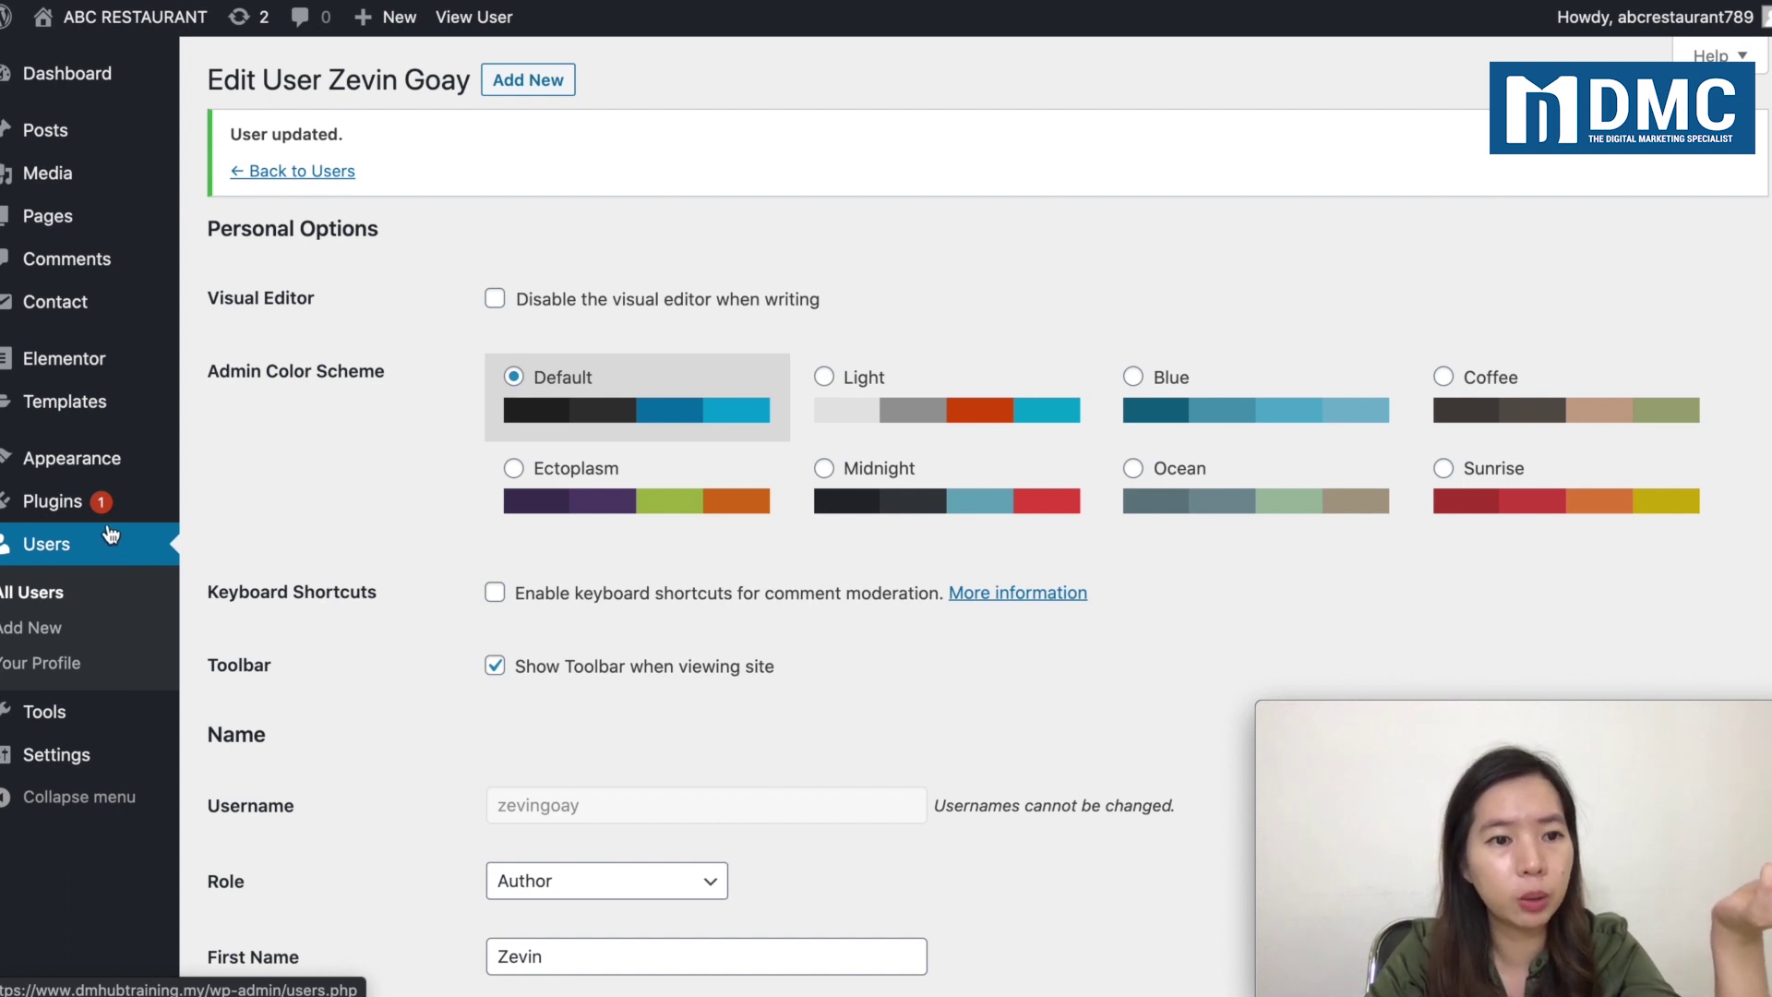
Step: Switch to the browser window showing the Author's restricted Dashboard
{"action": "mouse_move", "coordinate": [58, 507]}
{"action": "mouse_move", "coordinate": [63, 472]}
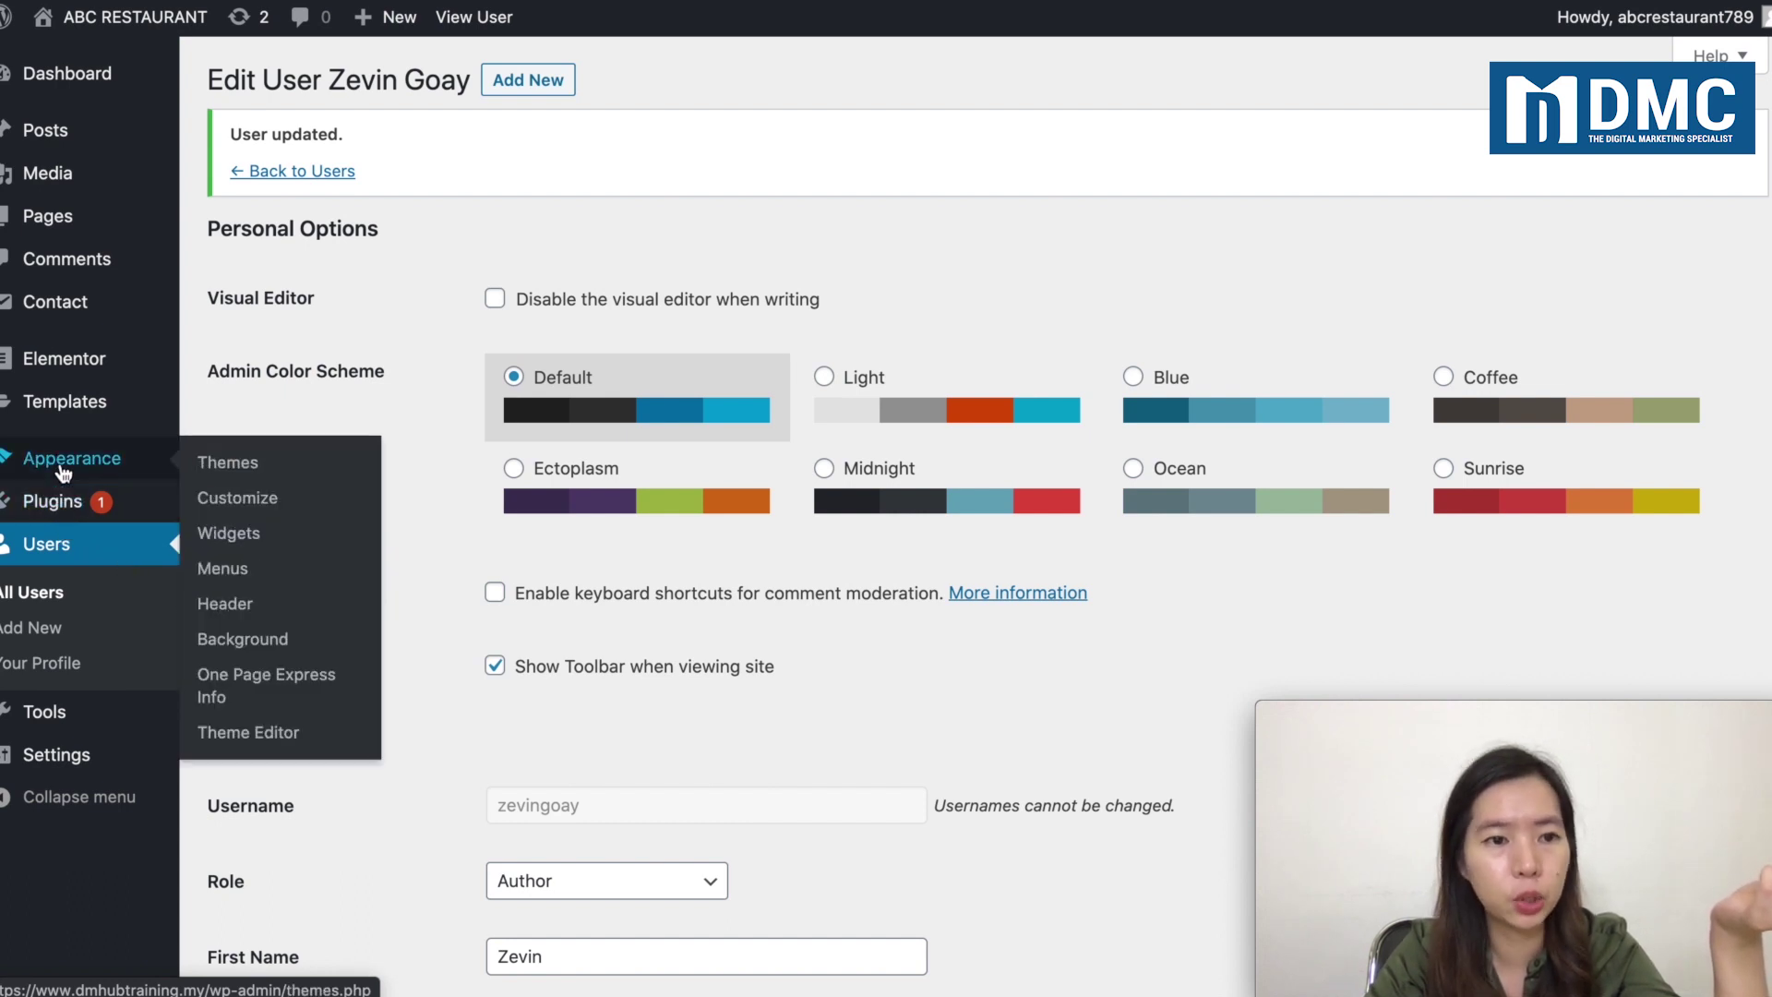
{"action": "mouse_move", "coordinate": [72, 411]}
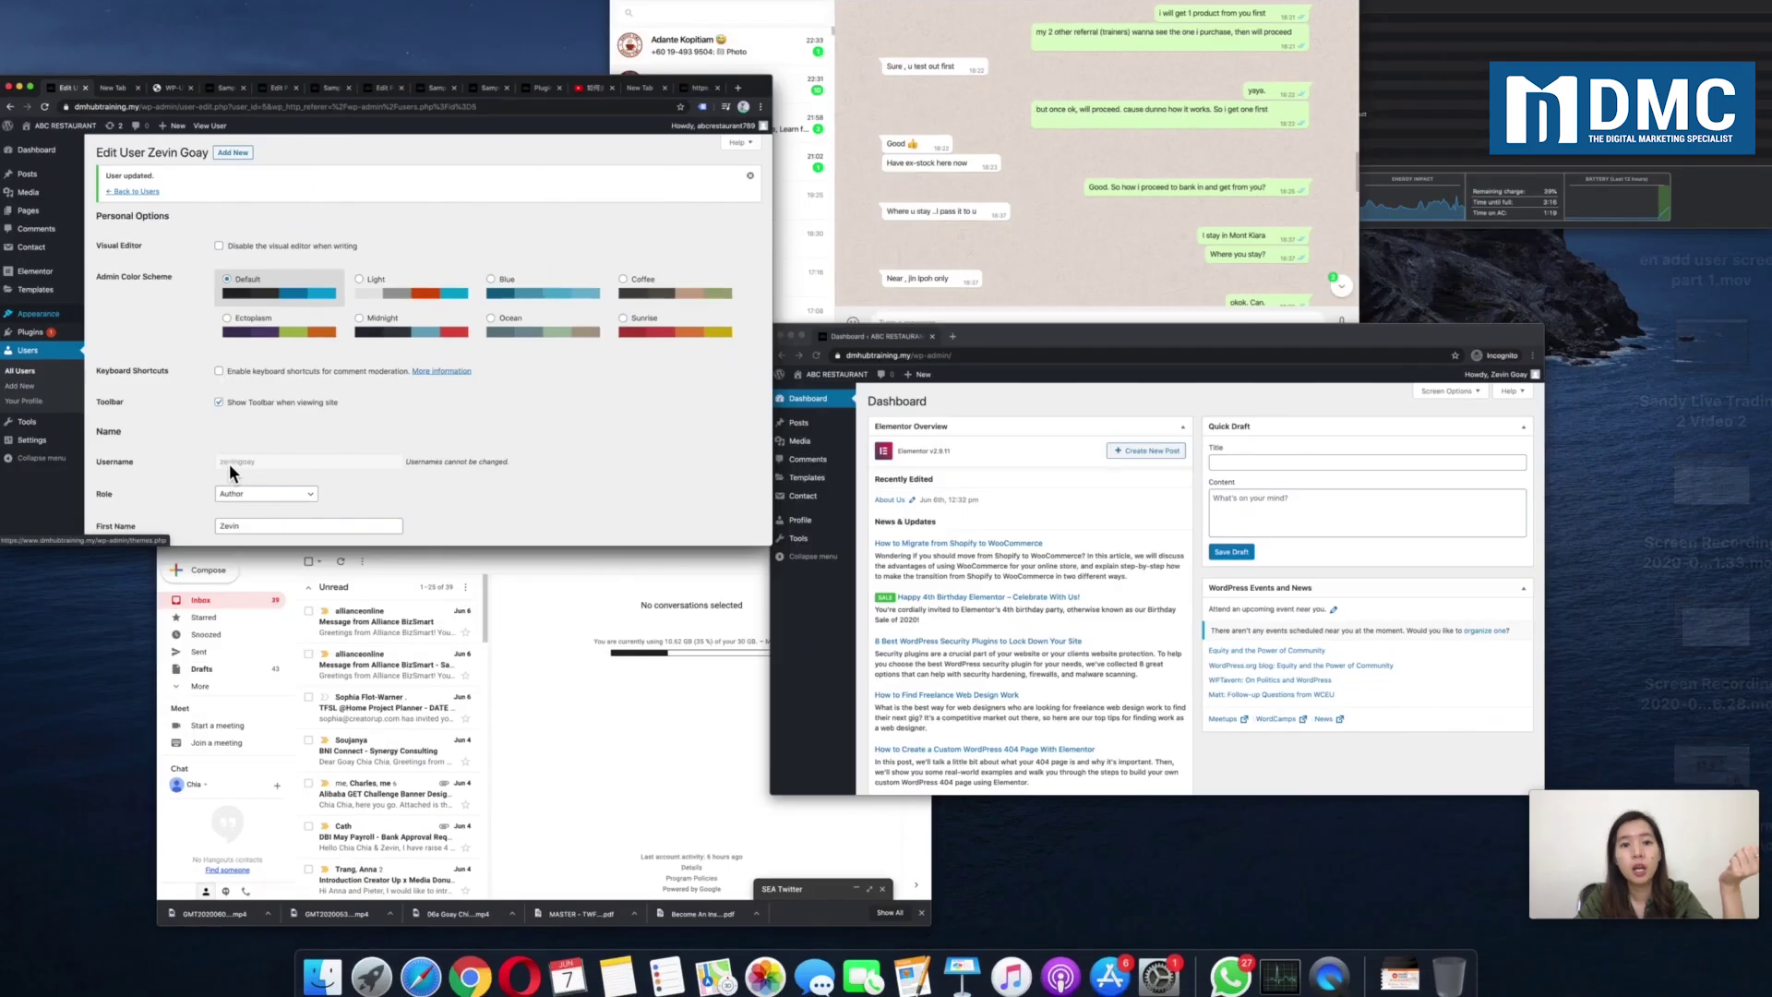
{"action": "left_click", "coordinate": [1183, 543]}
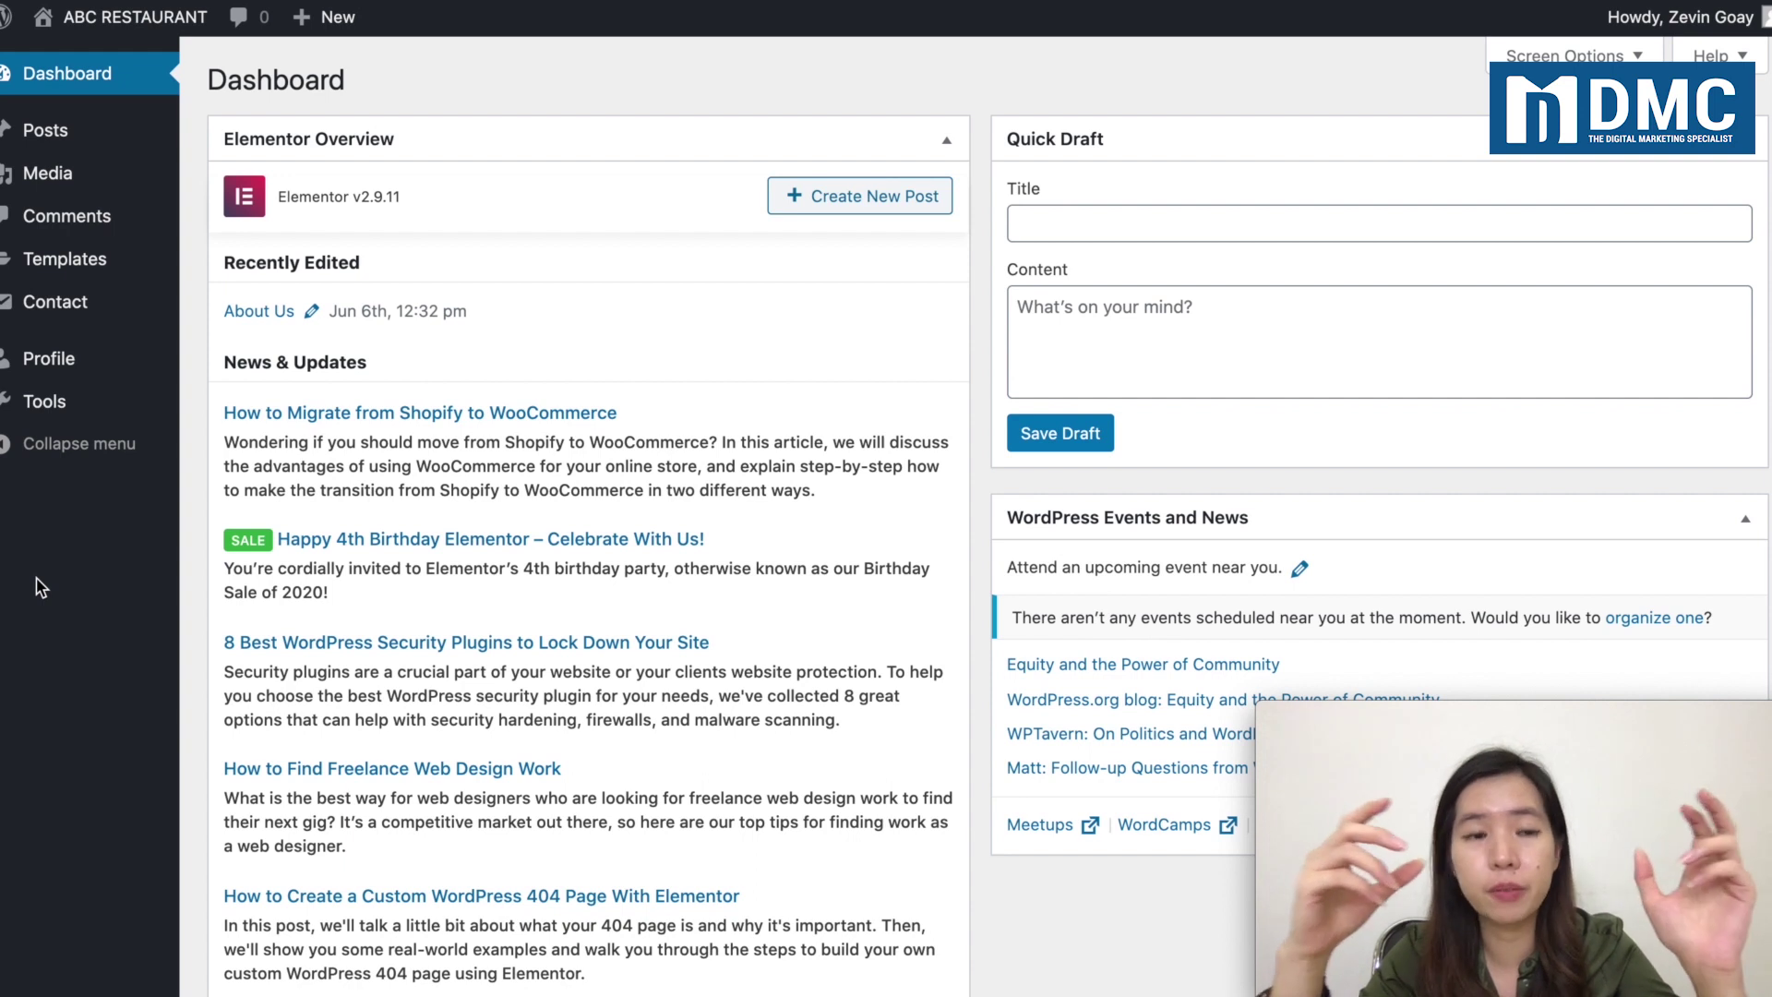
Step: Open All Posts as the Author, view All (2), then filter to Mine (1)
{"action": "mouse_move", "coordinate": [71, 135]}
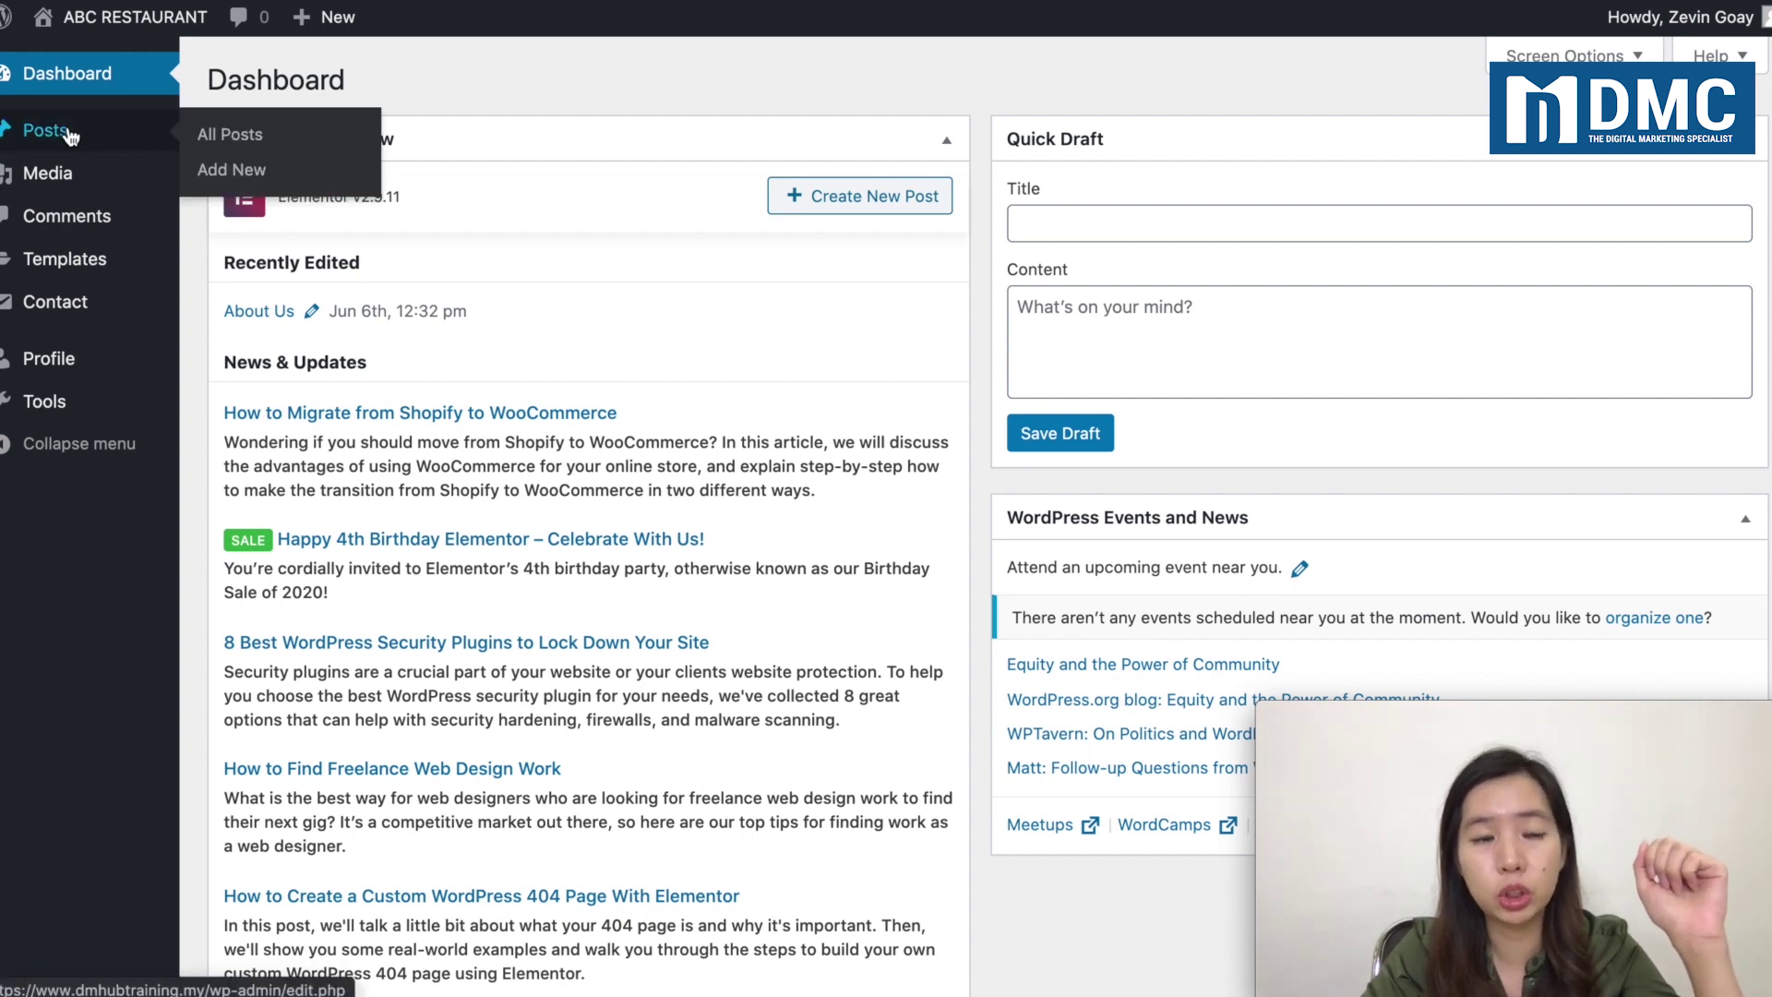
{"action": "left_click", "coordinate": [206, 134]}
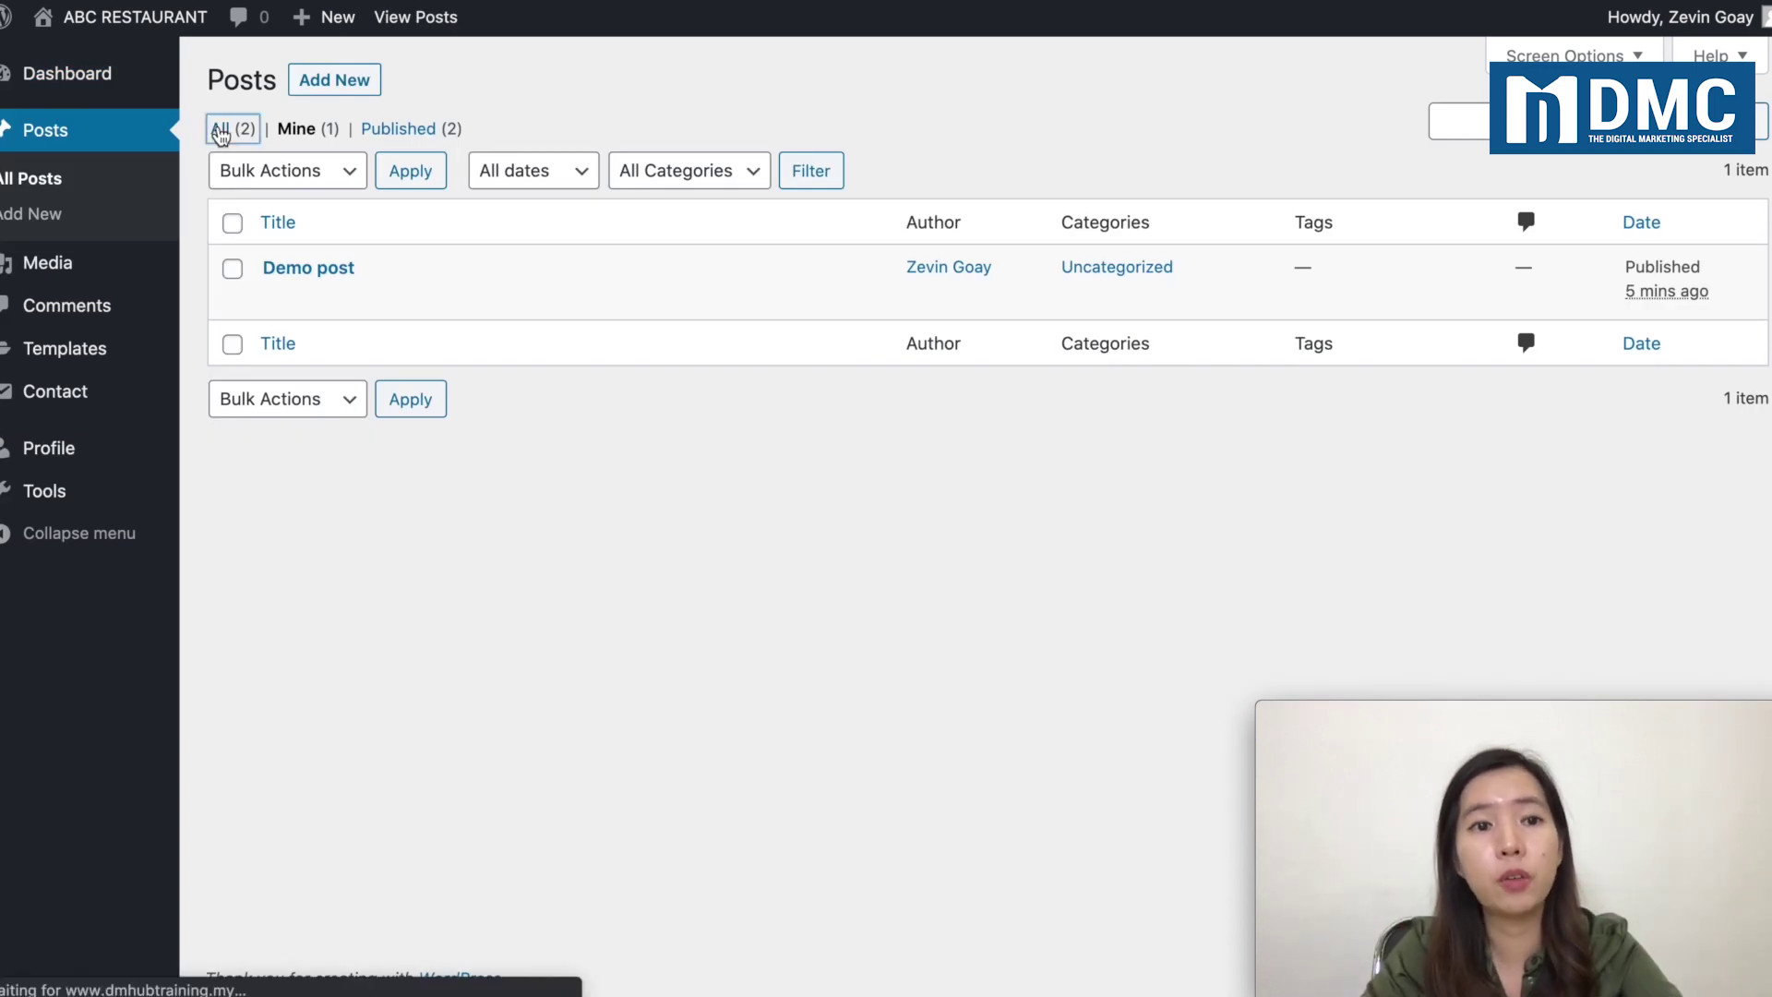
{"action": "left_click", "coordinate": [220, 131]}
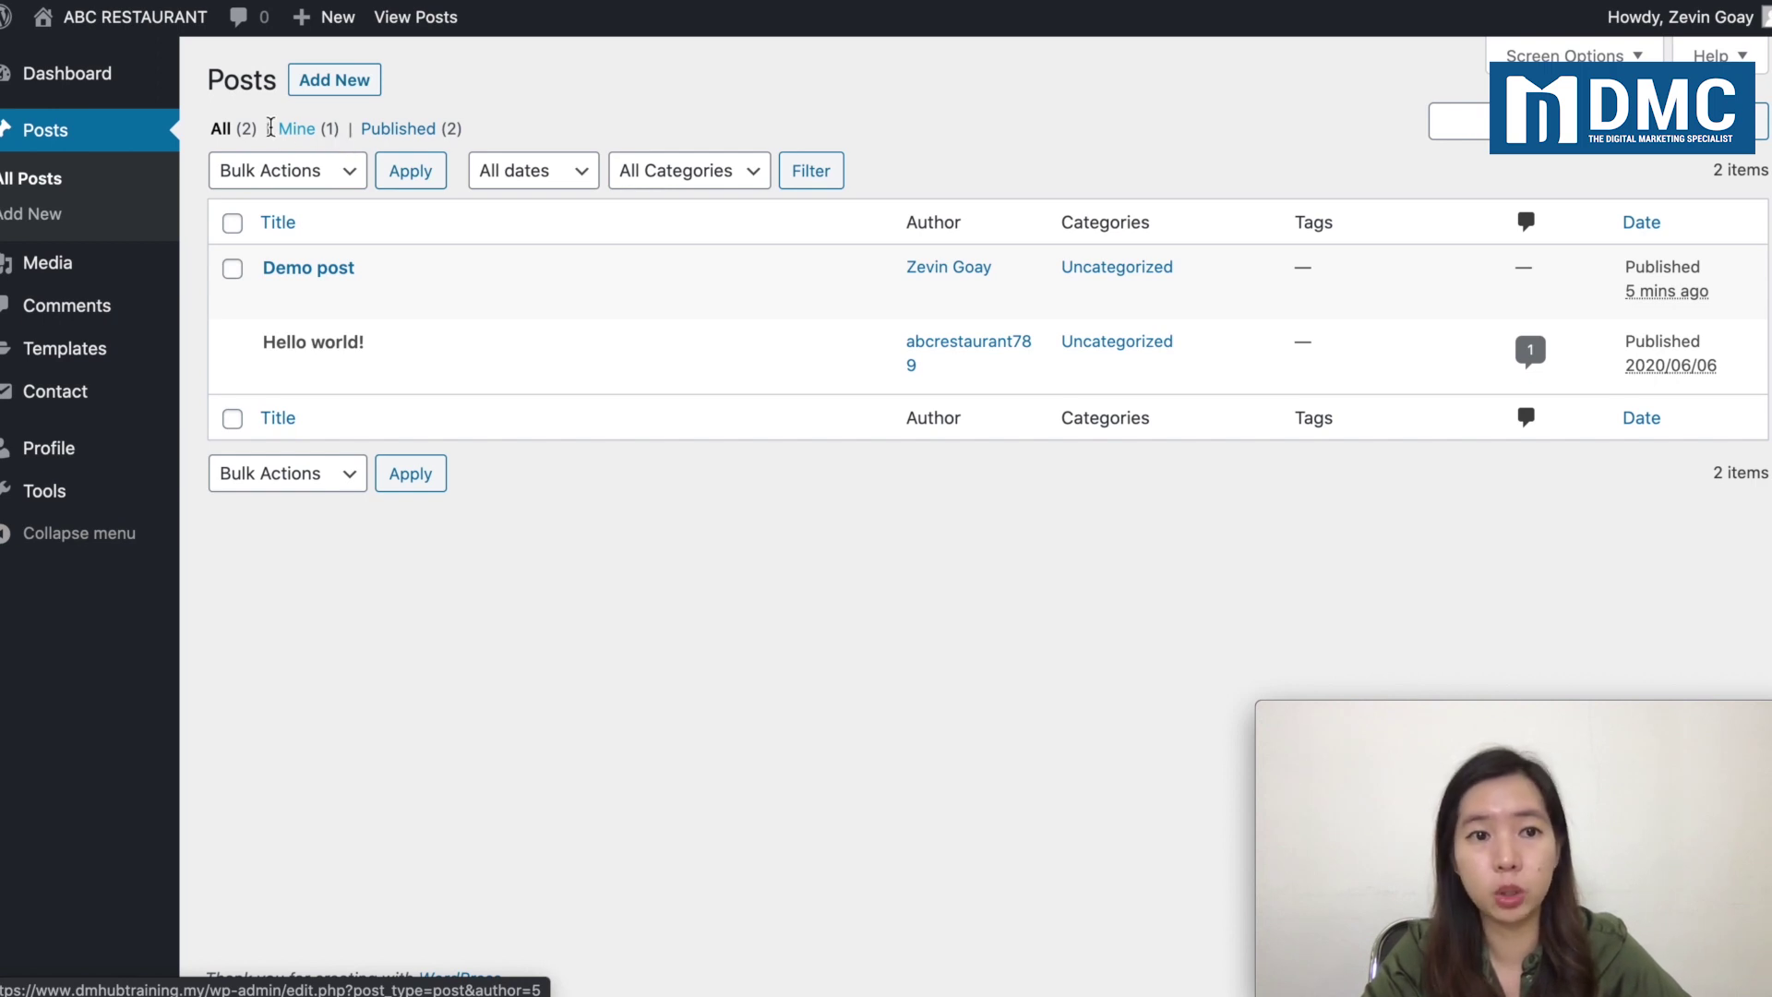
{"action": "left_click", "coordinate": [288, 132]}
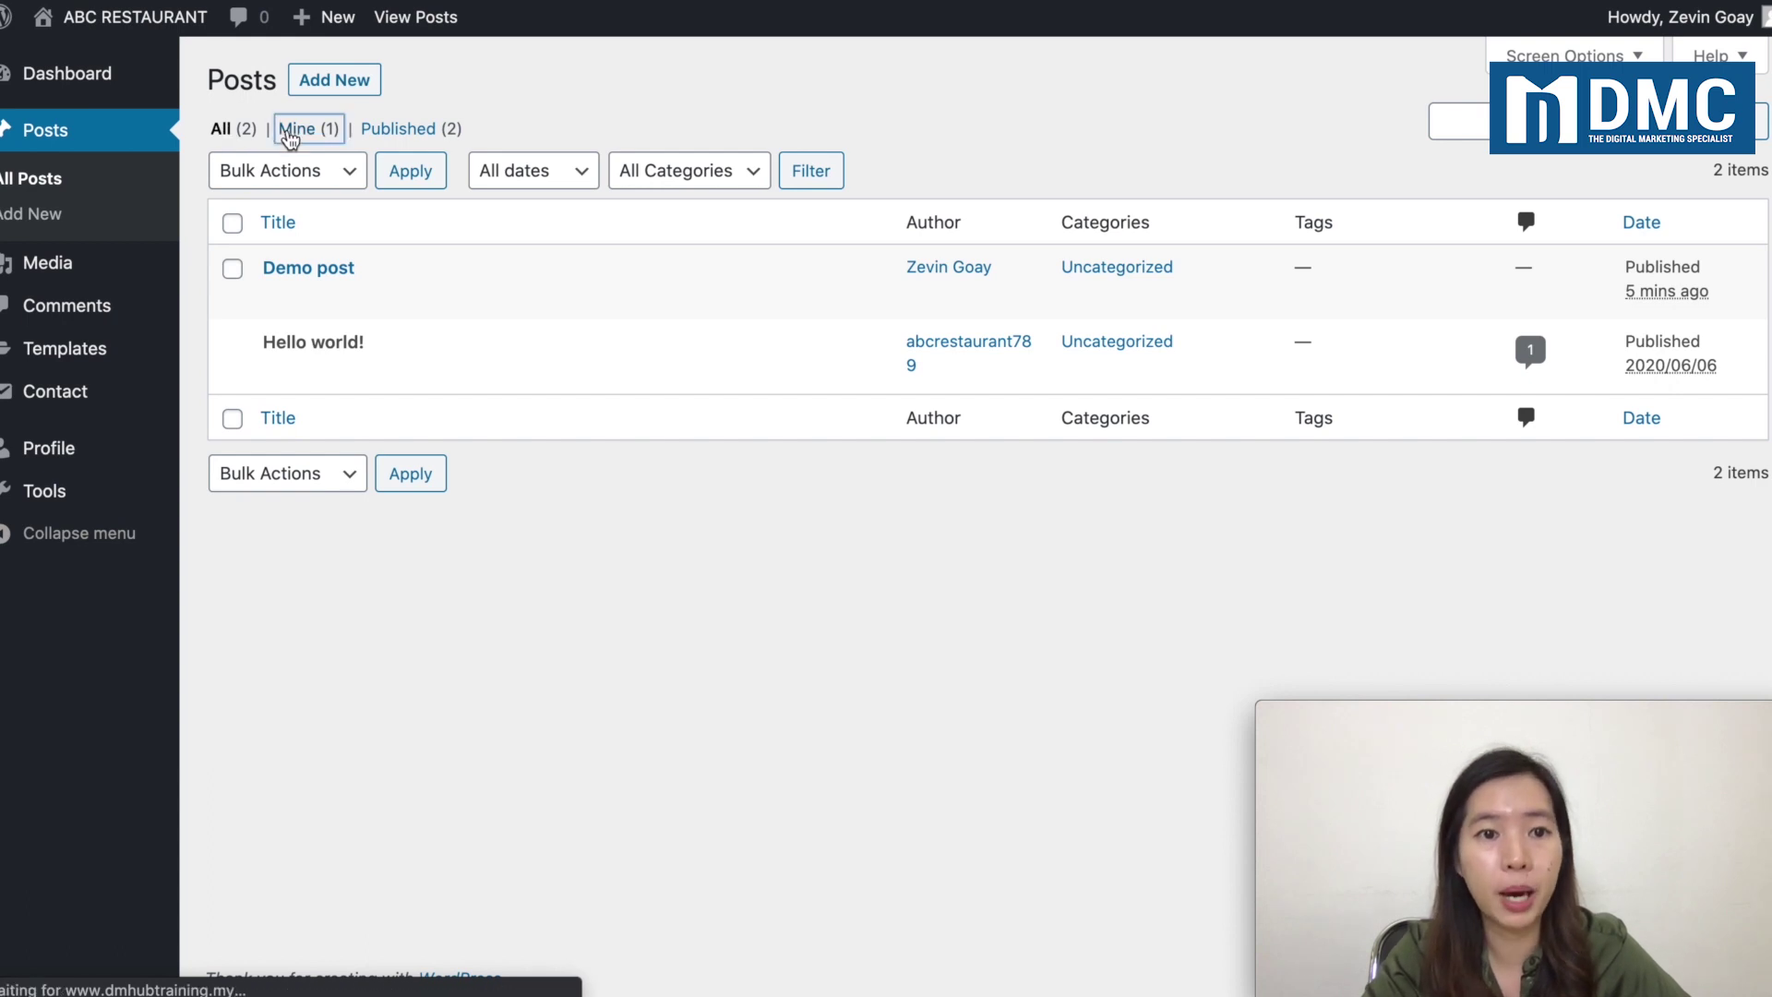